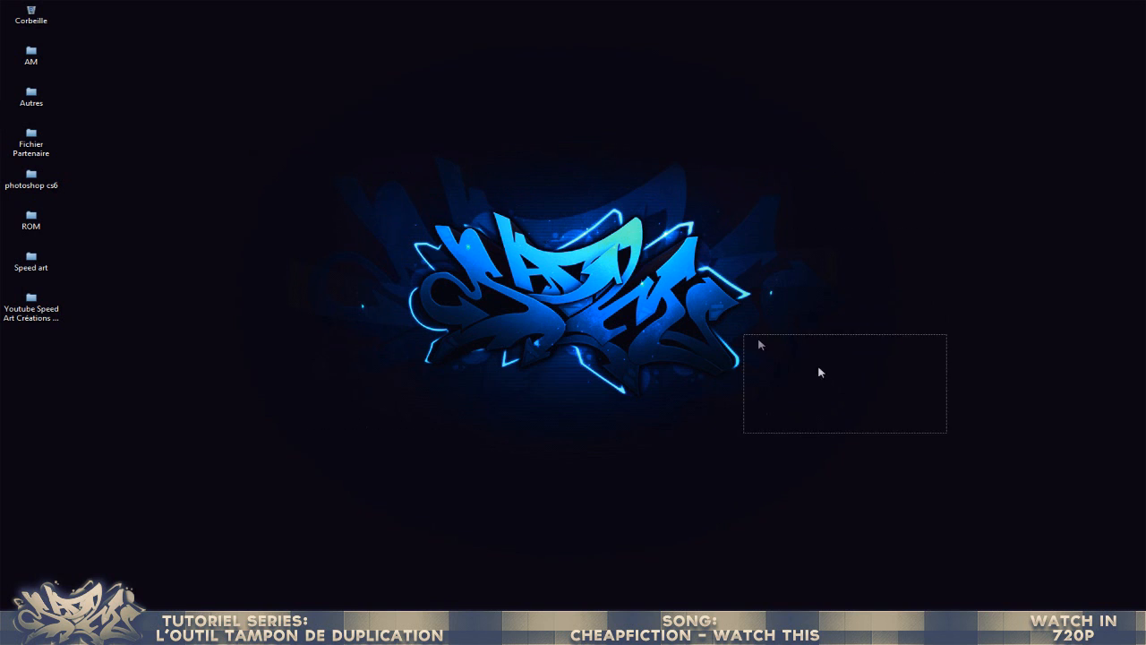
left_click_drag(277, 149, 877, 488)
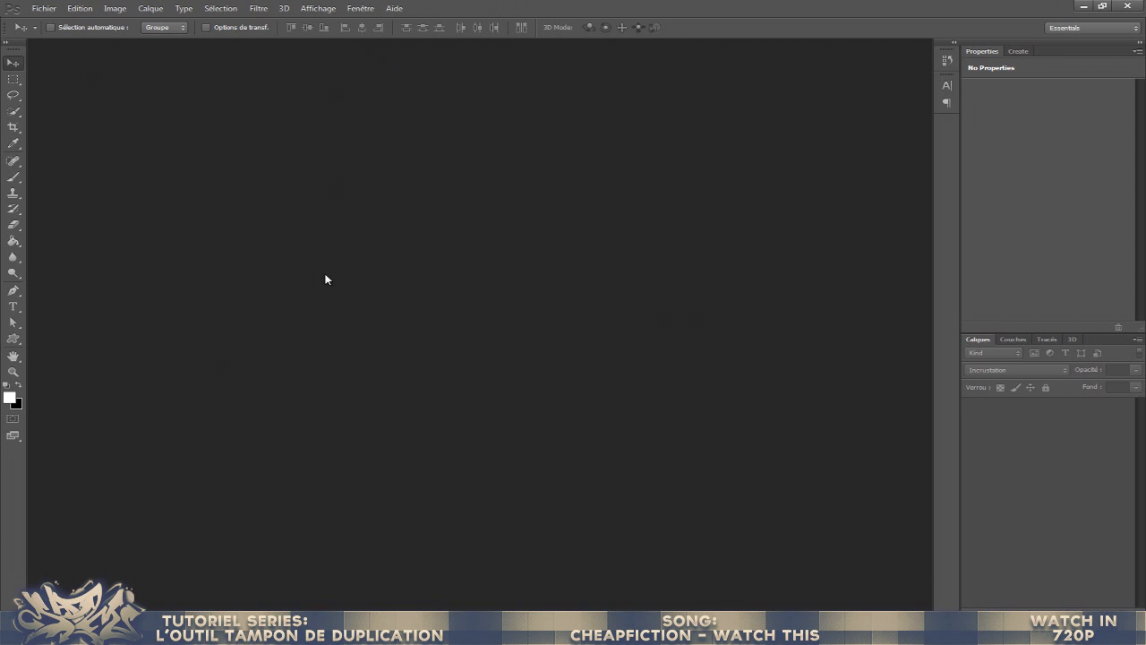
left_click(13, 193)
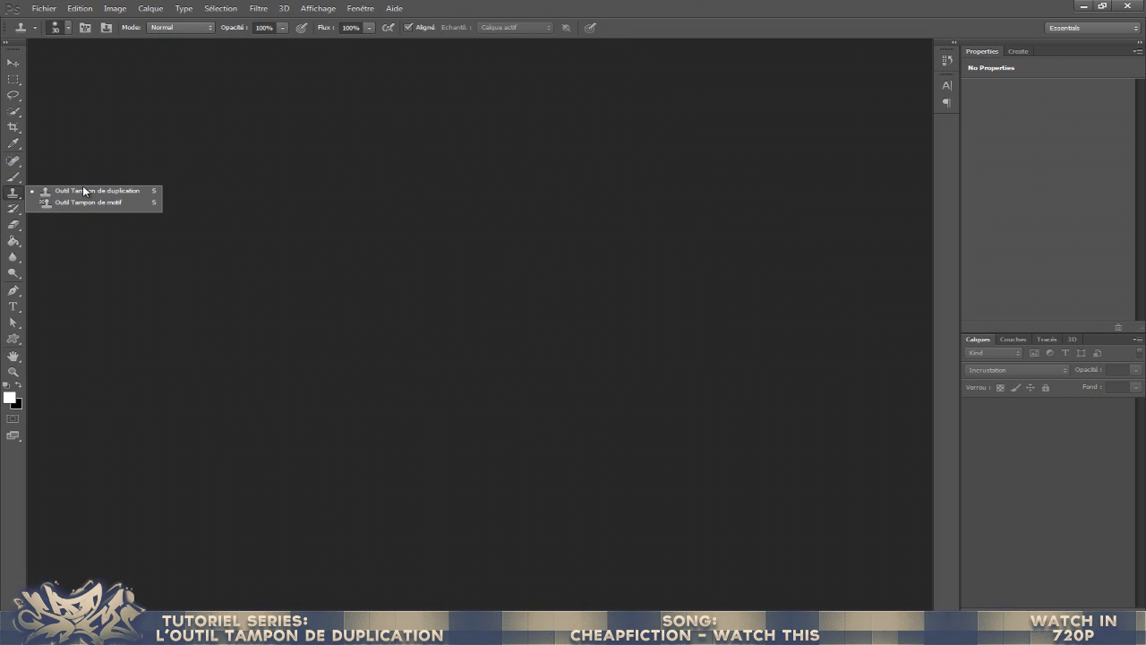
left_click(13, 63)
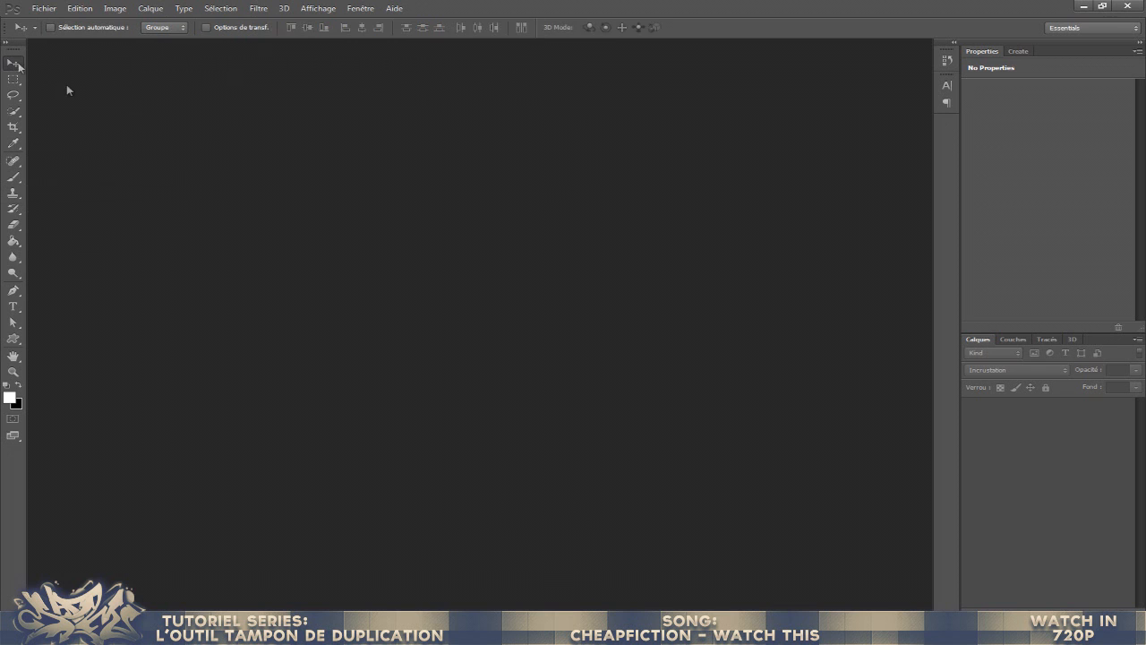
- Open the Volcan.jpg image from the Images Stock folder inside the Mini GFX Pack folder of gfx pack
left_click(45, 8)
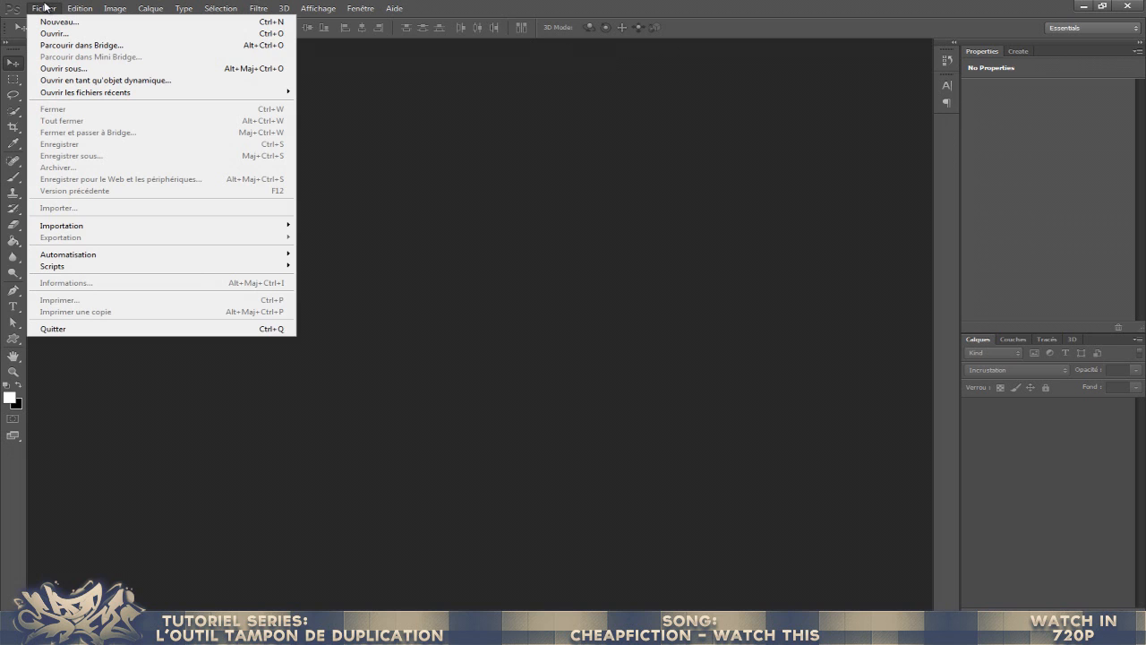
left_click(61, 32)
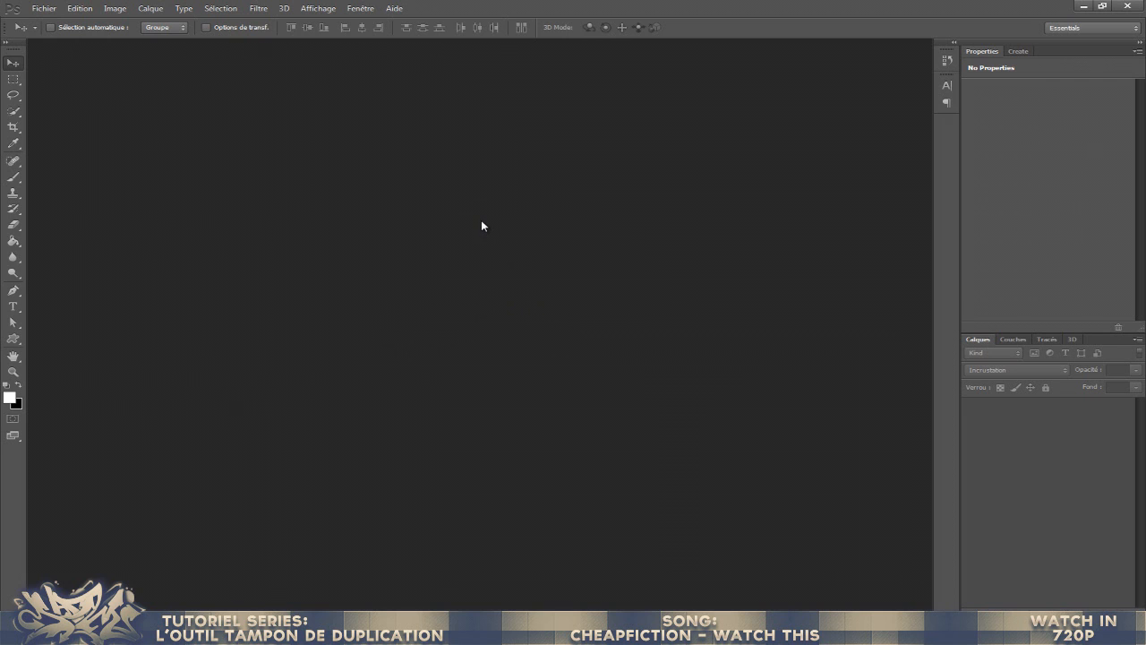
left_click(44, 8)
left_click(62, 34)
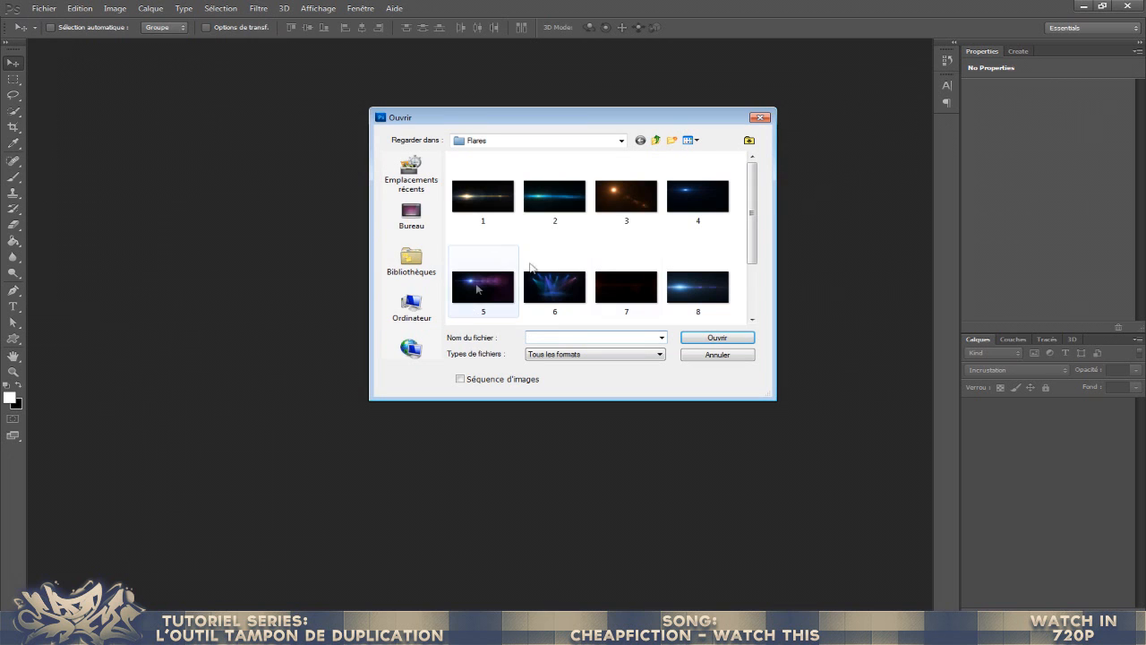
left_click(488, 141)
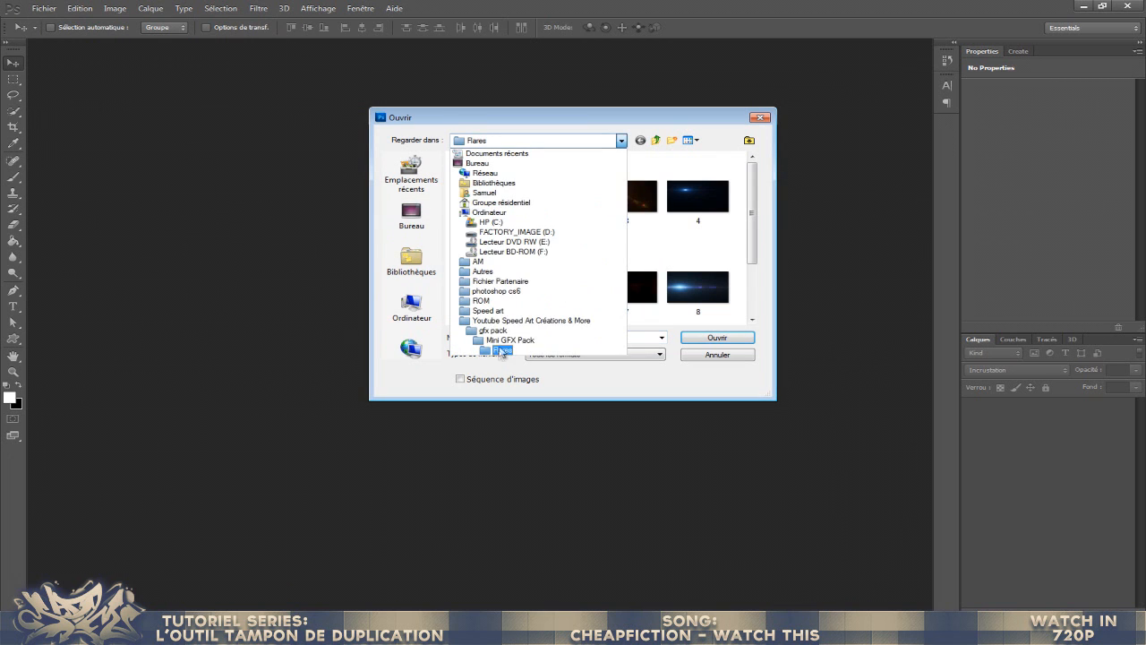
left_click(492, 330)
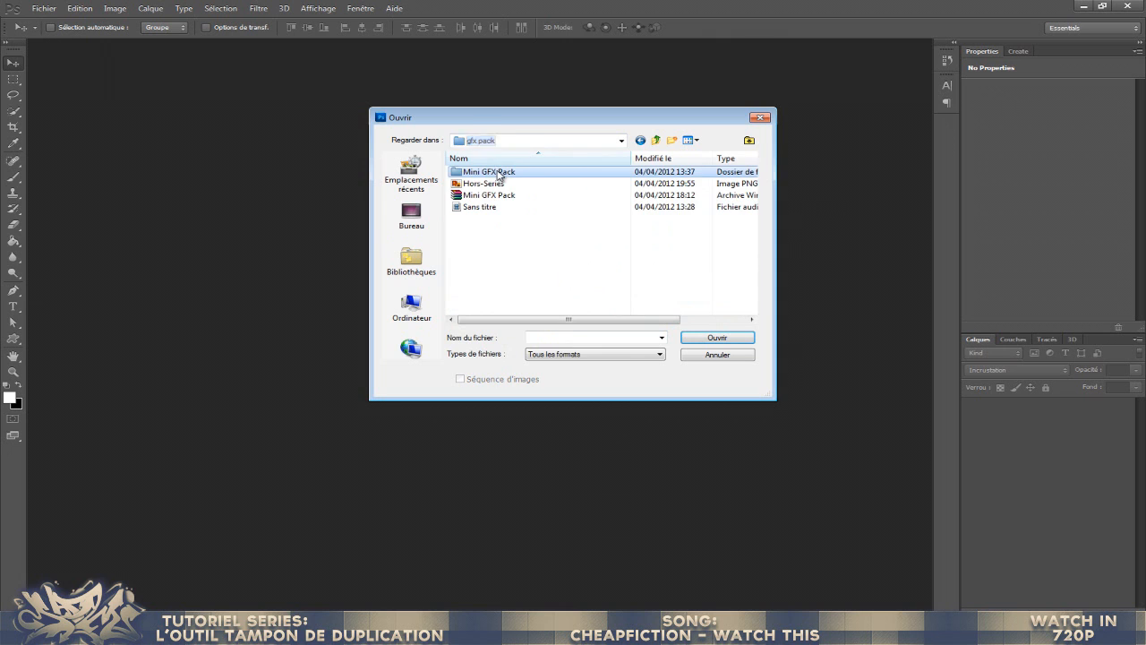
double_click(488, 171)
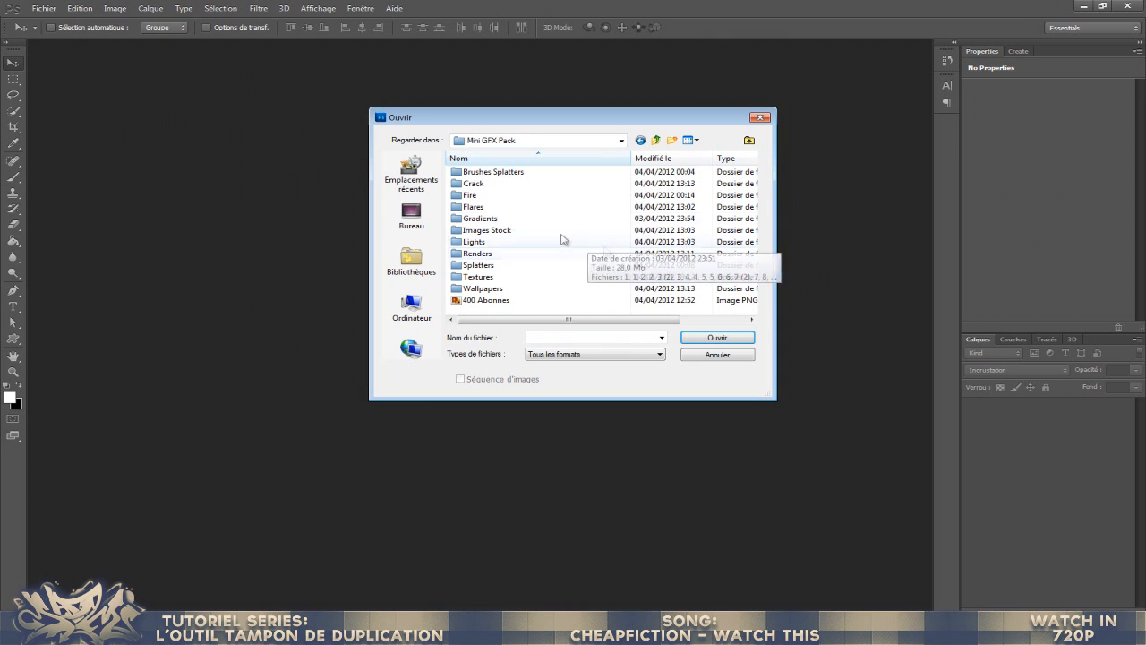
double_click(498, 230)
scroll(557, 253, "down", 6)
left_click(684, 285)
left_click(716, 338)
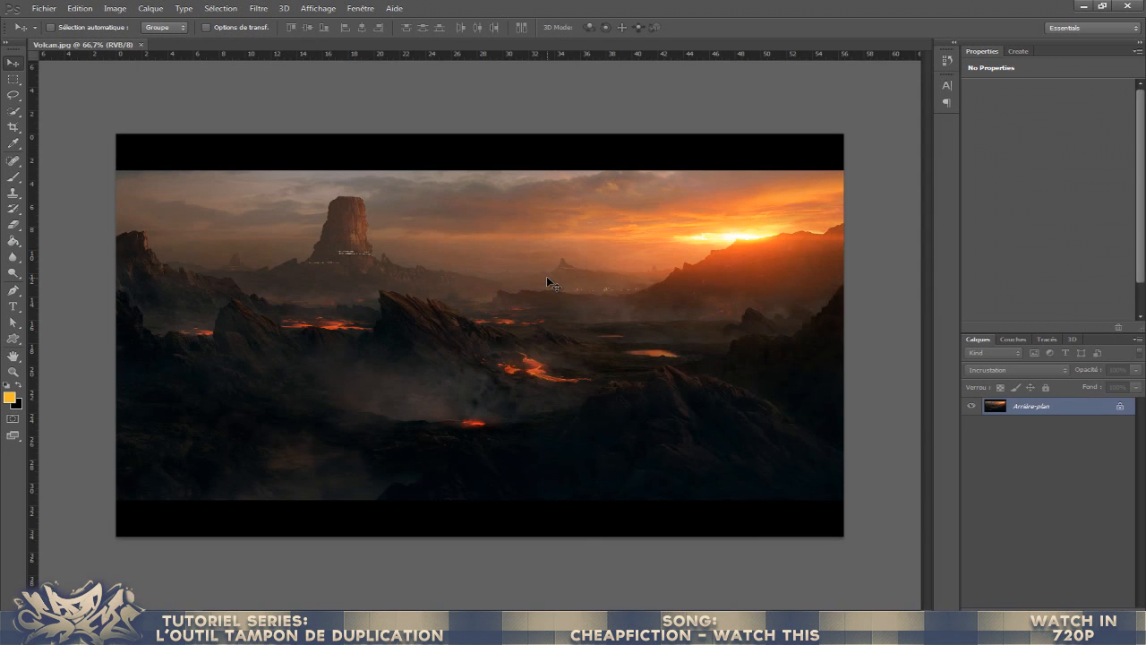
- Convert the locked background into an editable layer named Calque 0
double_click(1079, 405)
left_click(481, 149)
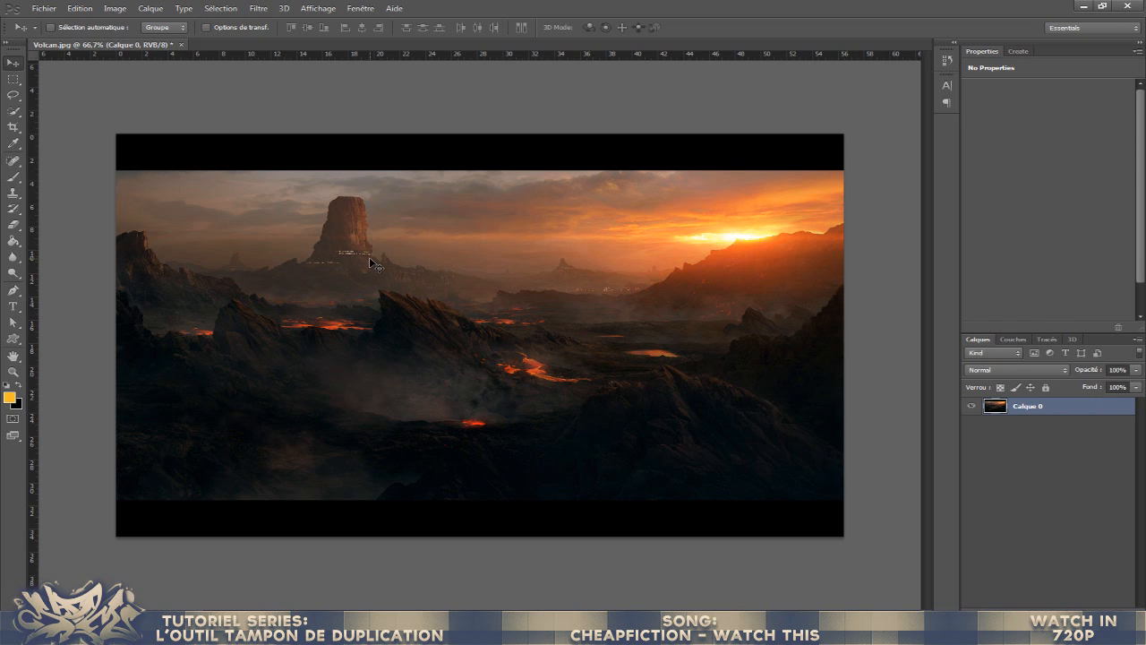
left_click(14, 79)
left_click_drag(332, 246, 372, 262)
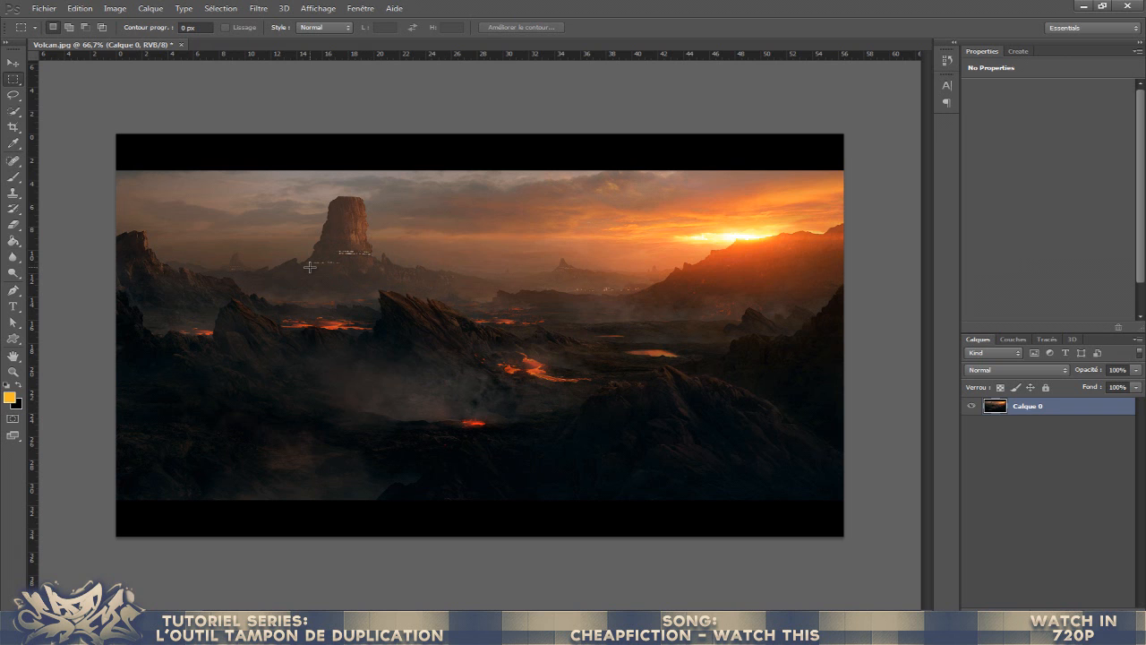
left_click_drag(307, 258, 372, 251)
left_click_drag(470, 341, 607, 392)
left_click(390, 346)
left_click(17, 197)
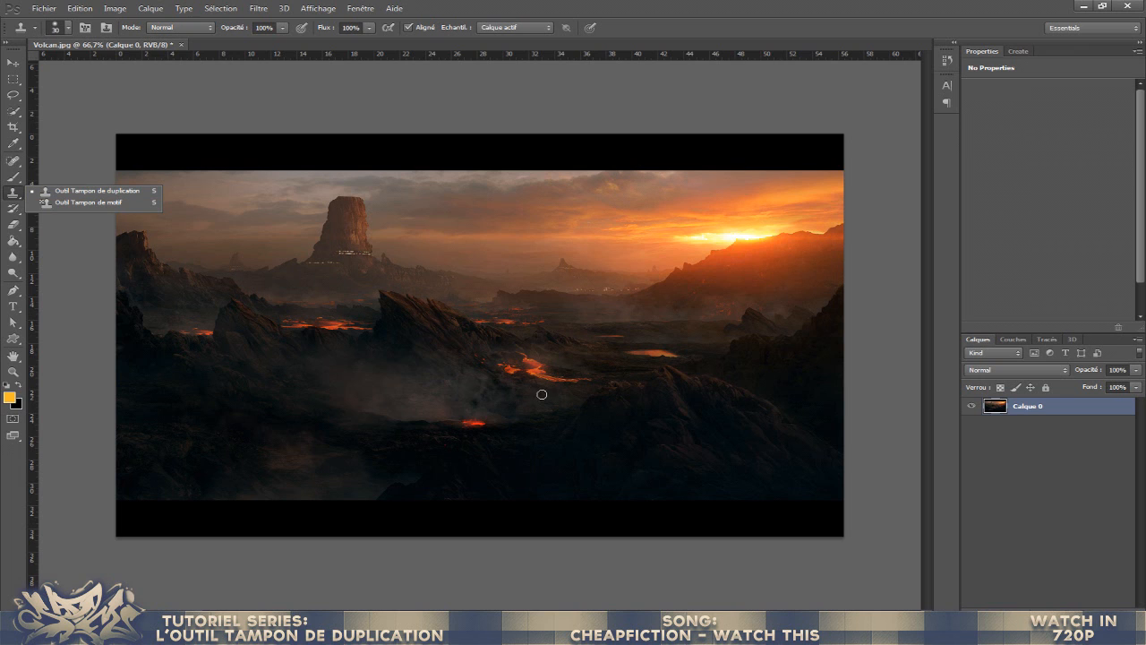
left_click(13, 63)
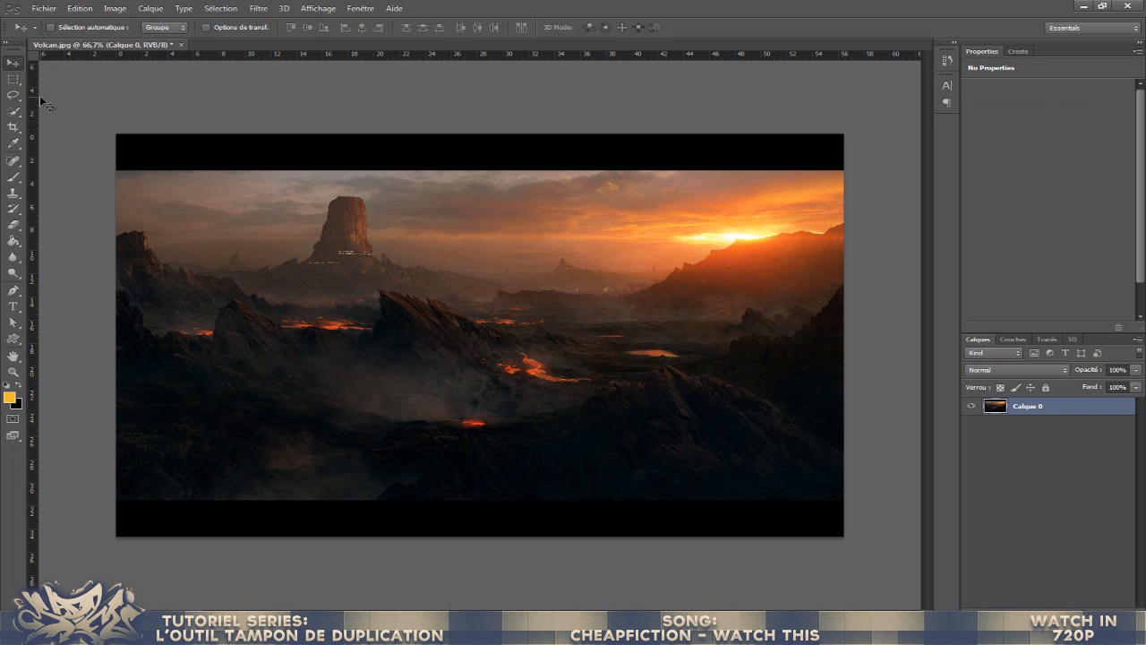
left_click(13, 79)
left_click_drag(528, 389, 553, 405)
left_click(529, 379)
left_click(493, 364)
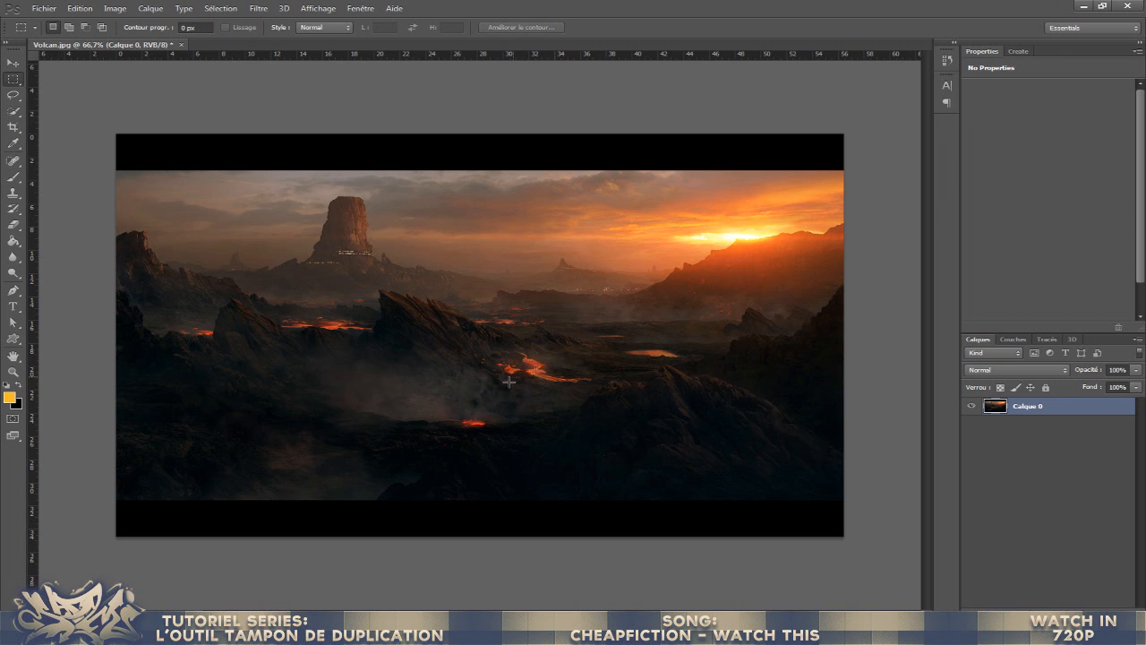
- Erase the central lava flow and several spots on the surrounding rocks with a soft 75 px Eraser
left_click(13, 224)
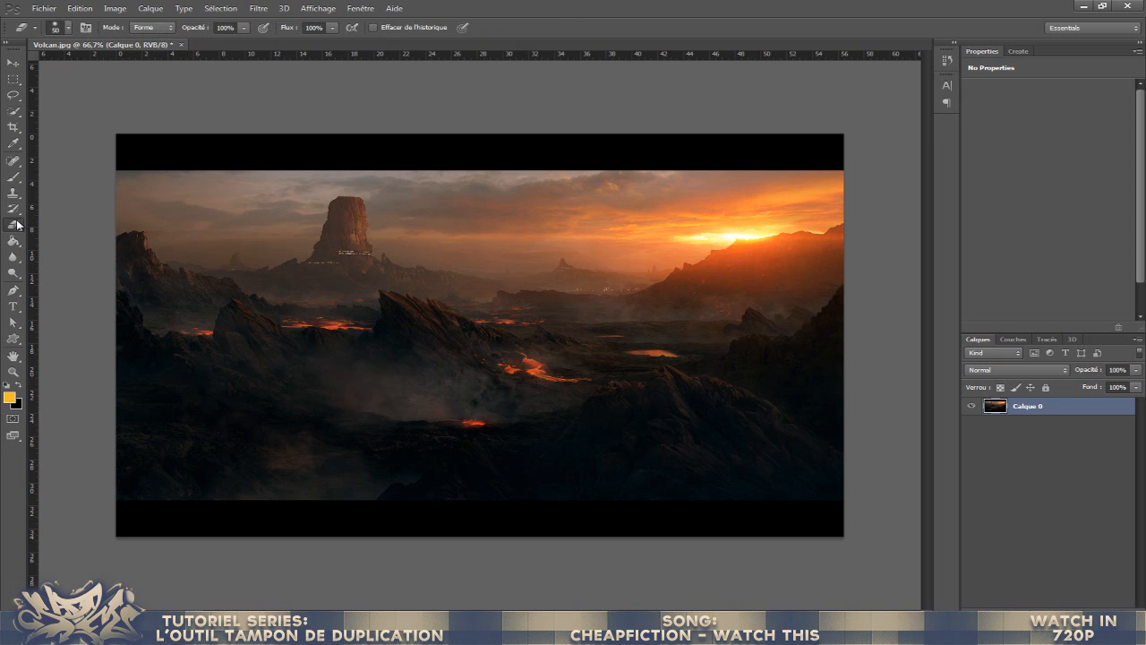
left_click(69, 28)
mouse_move(56, 66)
left_mouse_down()
mouse_move(80, 66)
mouse_move(70, 68)
left_mouse_up()
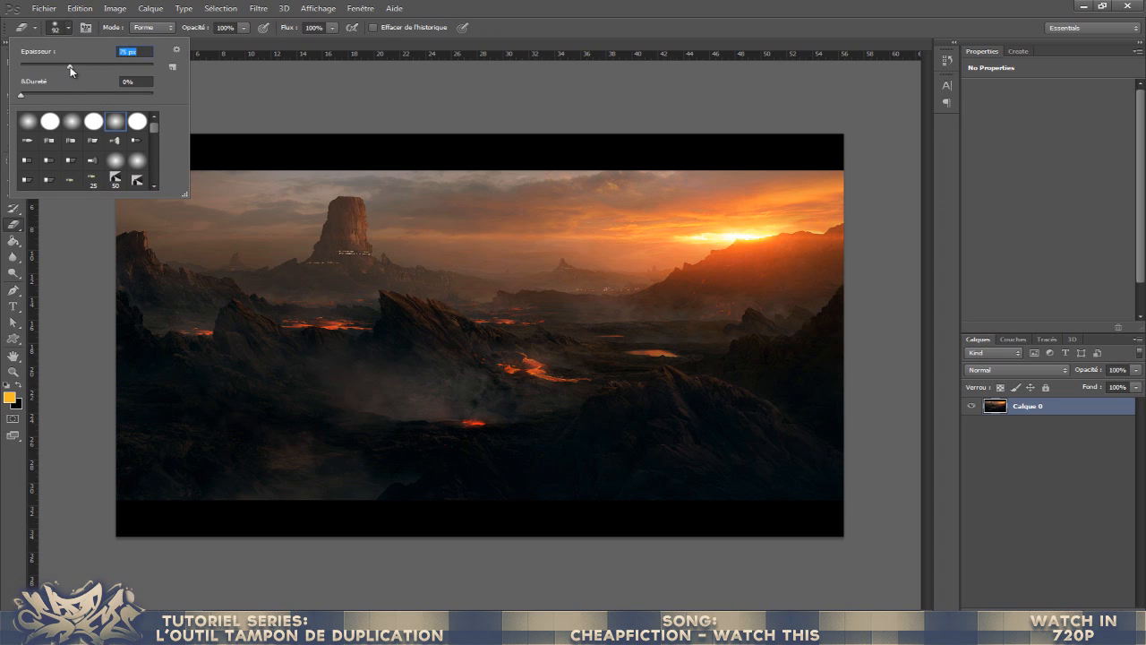
left_click_drag(587, 385, 511, 377)
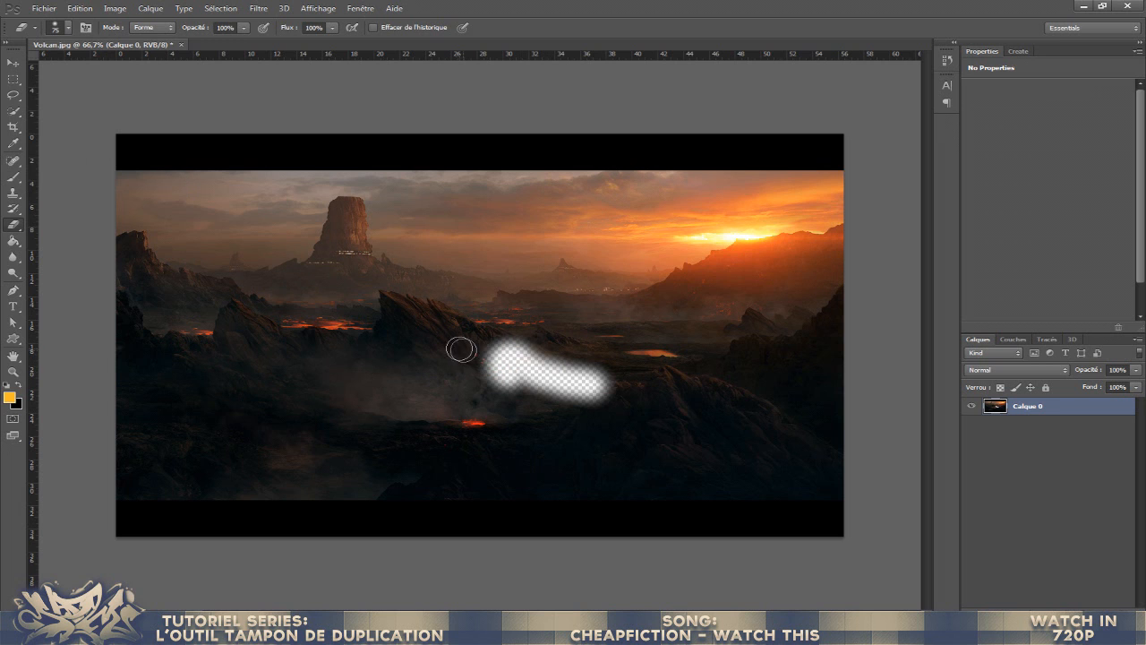
left_click(483, 354)
left_click(420, 343)
left_click_drag(360, 324, 343, 319)
left_click(403, 298)
left_click_drag(580, 336, 530, 391)
left_click(410, 407)
left_click(334, 392)
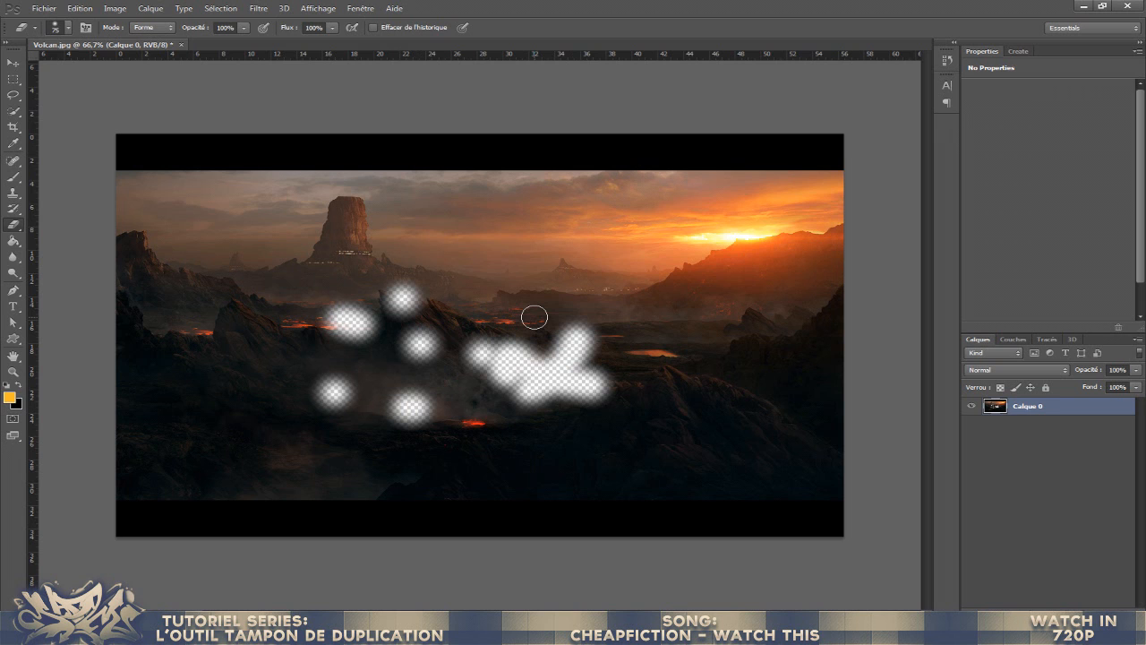
- Undo all the eraser strokes and clear the selection left on the lava flow
key("ctrl+alt+z")
key("ctrl+alt+z")
key("ctrl+alt+z")
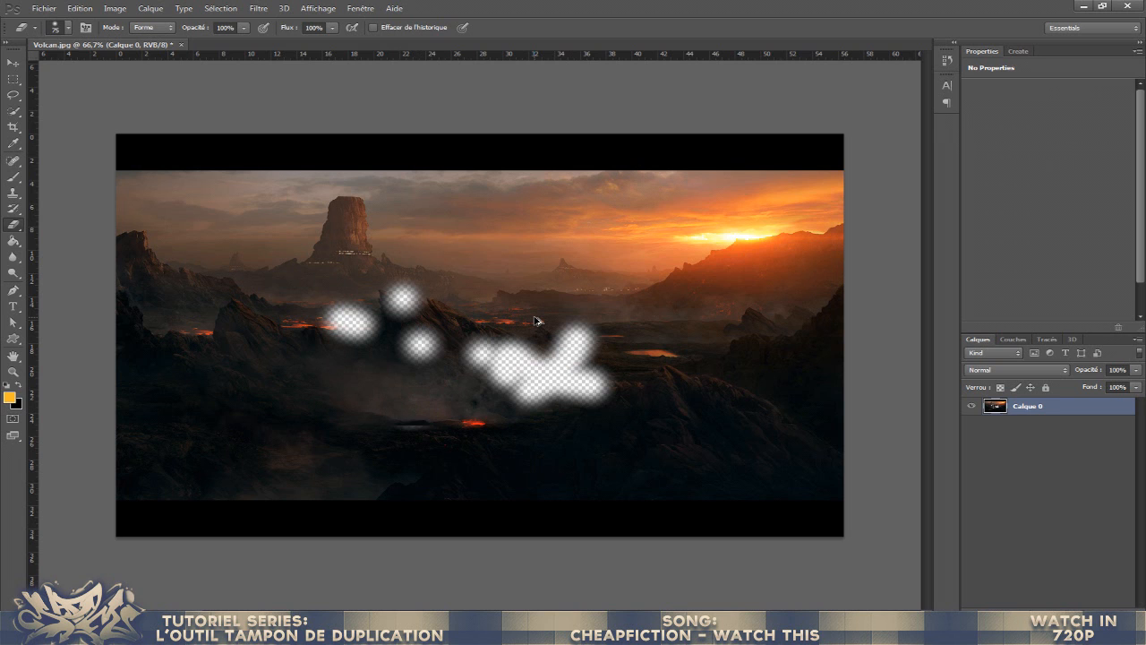
key("ctrl+alt+z")
key("ctrl+alt+z")
key("ctrl+alt+z")
key("ctrl+alt+z")
key("ctrl+alt+z")
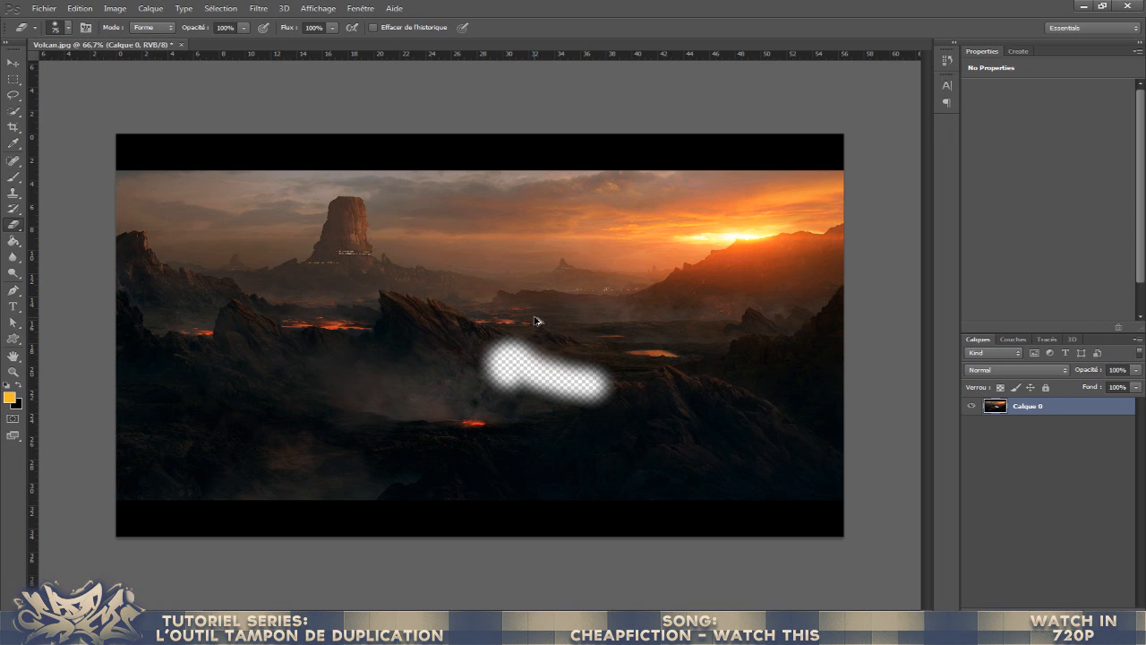
key("ctrl+alt+z")
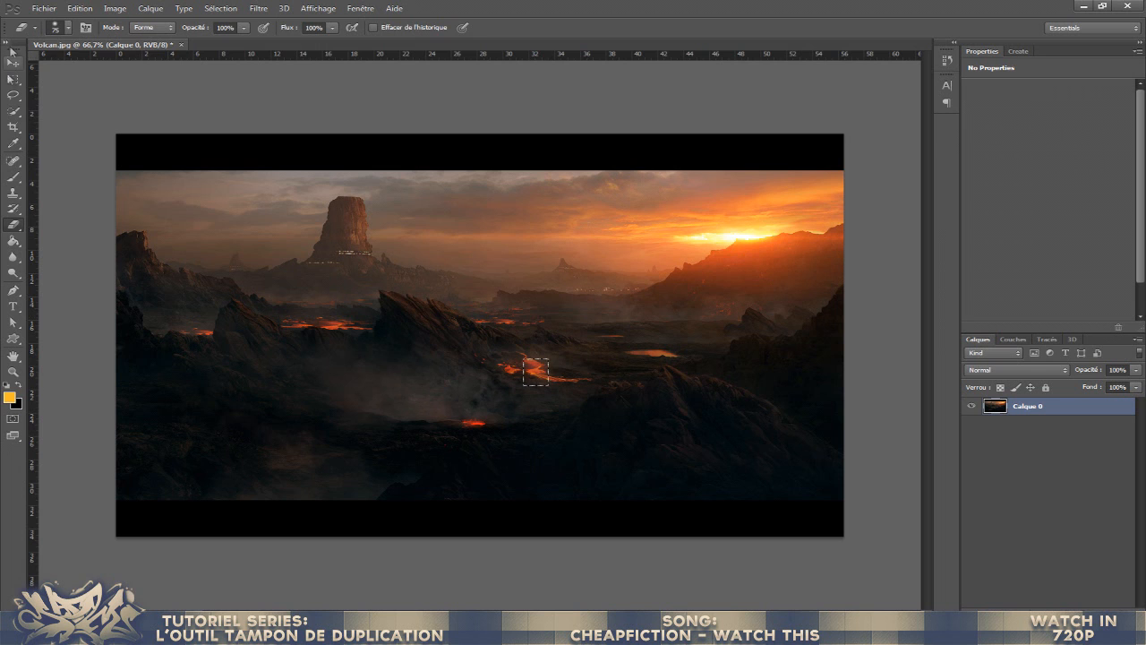
left_click(14, 79)
key("ctrl+d")
left_click(9, 195)
left_click(62, 190)
left_click(17, 63)
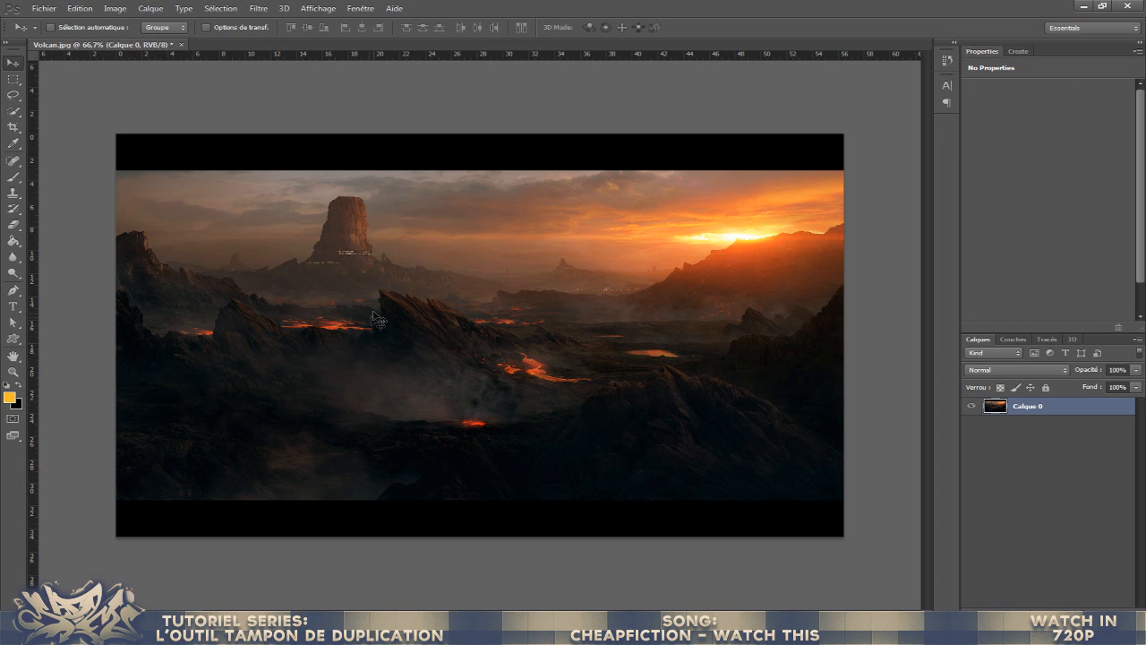
scroll(376, 315, "up", 4)
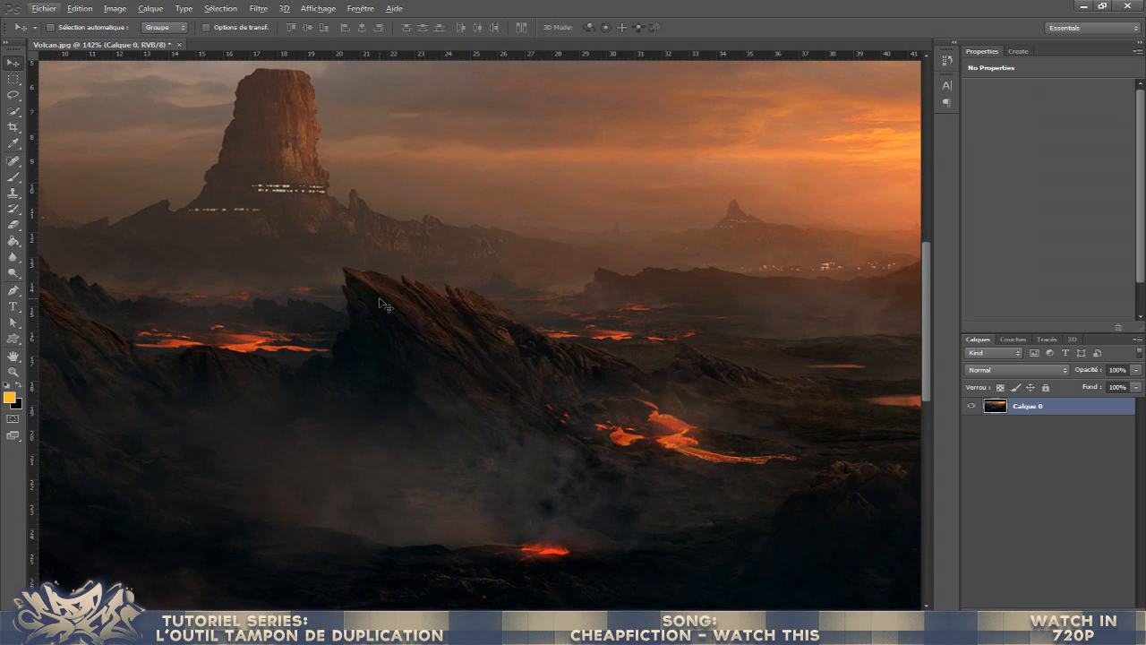
scroll(381, 304, "up", 3)
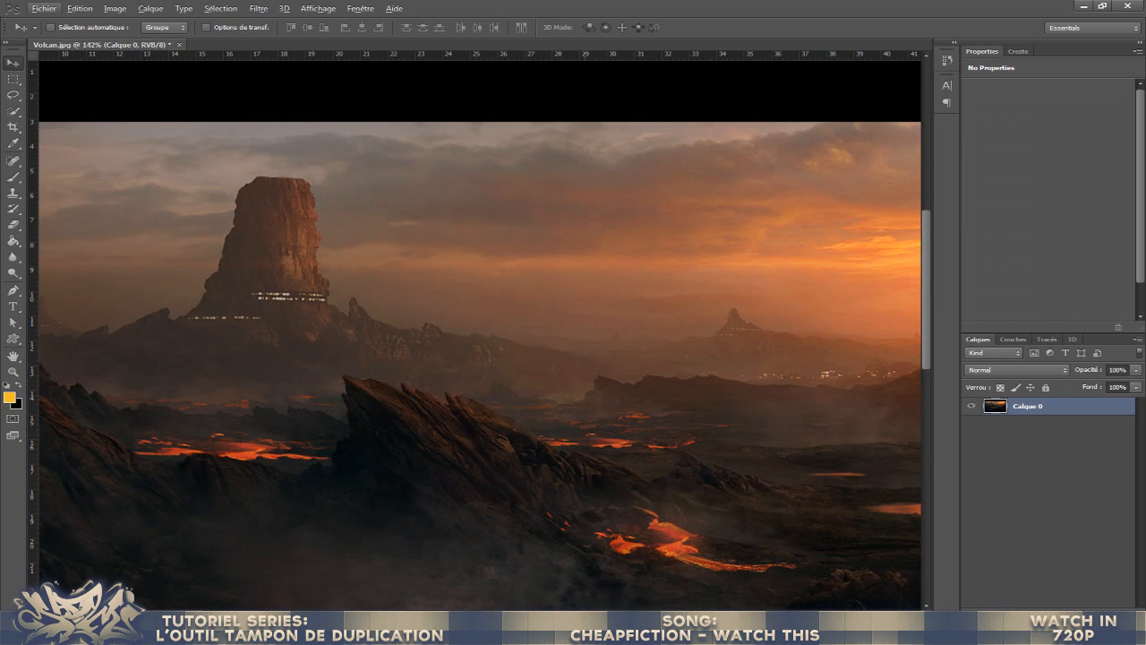
scroll(385, 257, "left", 4)
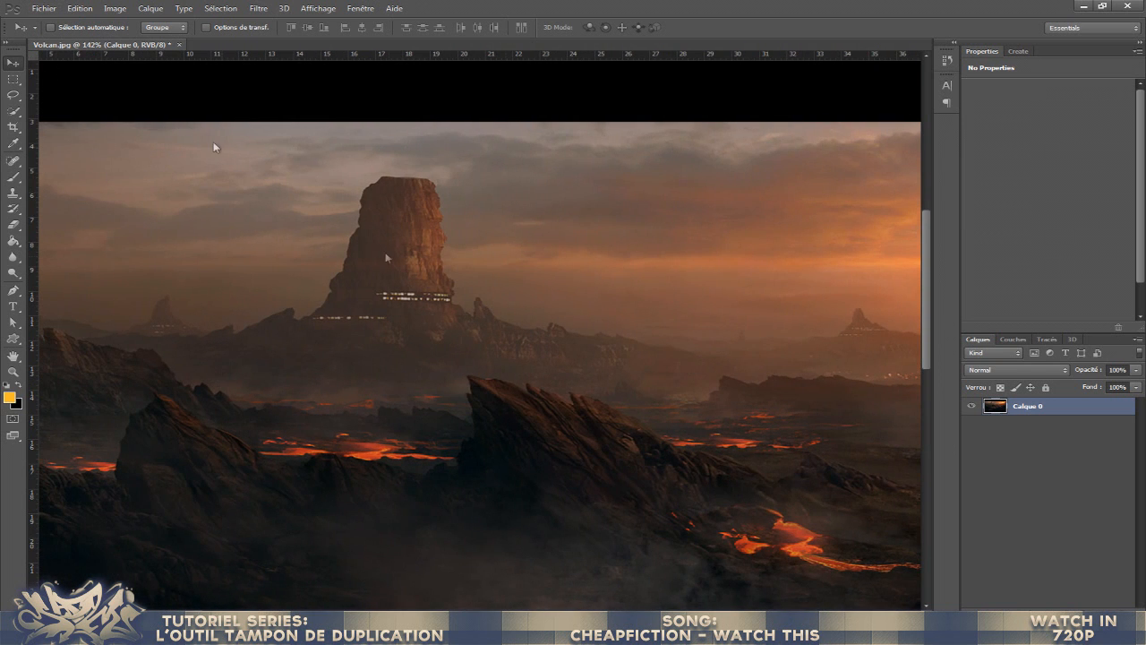
- Duplicate the Calque 0 layer
left_click(15, 78)
left_click(11, 62)
key("ctrl+j")
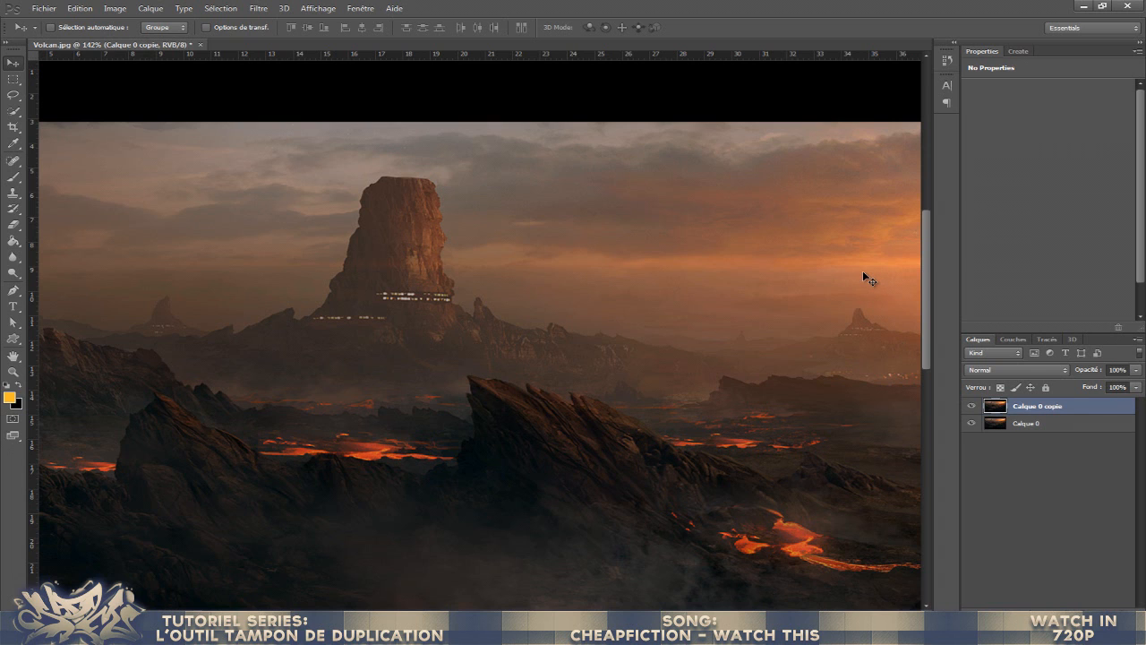
- Make five more copies of the duplicated volcano layer
key("ctrl+j")
key("ctrl+j")
key("ctrl+j")
key("ctrl+j")
key("ctrl+j")
key("ctrl+j")
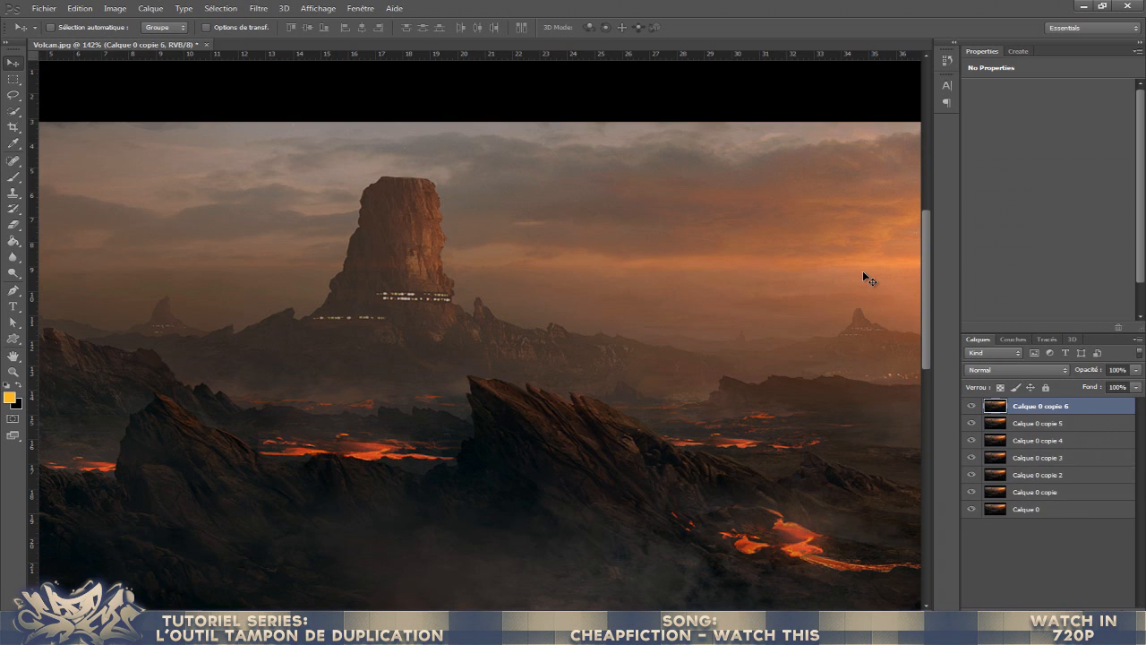
- Delete the extra layer copies, keeping only Calque 0 copie above Calque 0
key("Delete")
key("Delete")
key("Delete")
key("Delete")
key("Delete")
key("Delete")
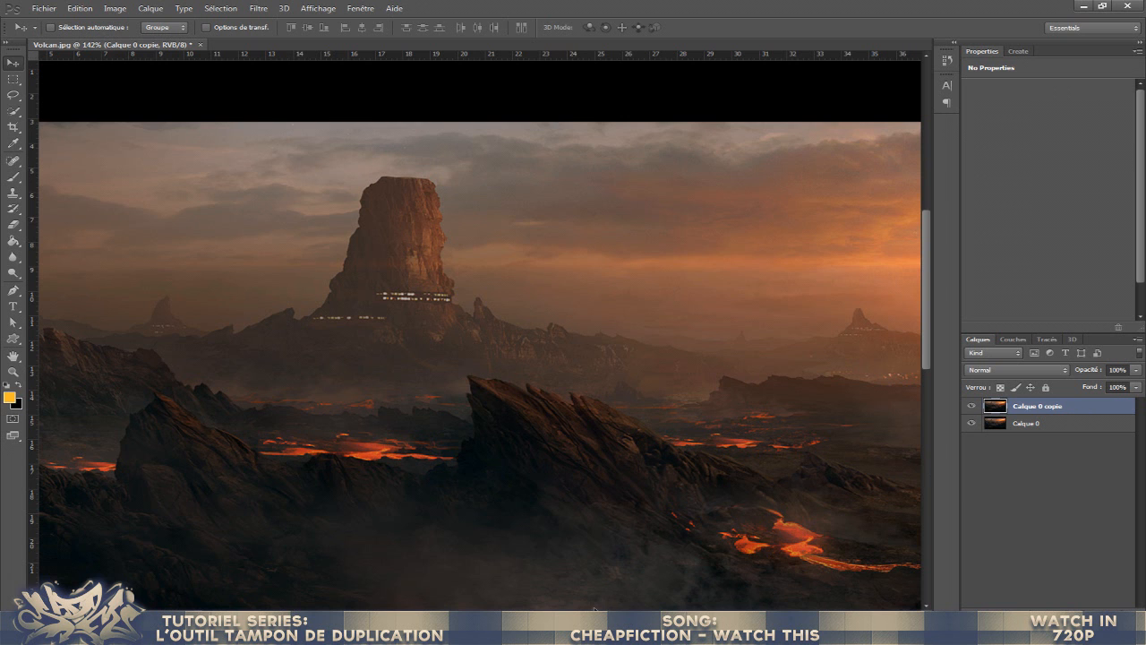
- Examine the tall rock tower, its rows of lights and the small distant peak at different magnifications
left_click_drag(483, 615, 459, 614)
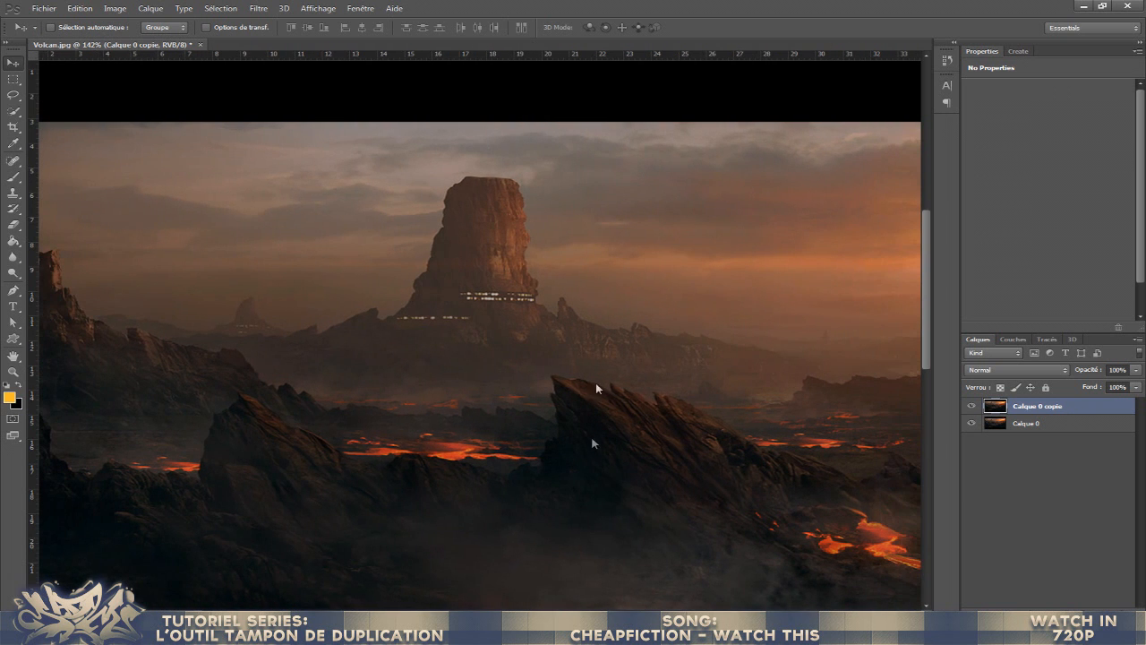
left_click(14, 372)
left_click_drag(303, 281, 302, 281)
left_click(16, 64)
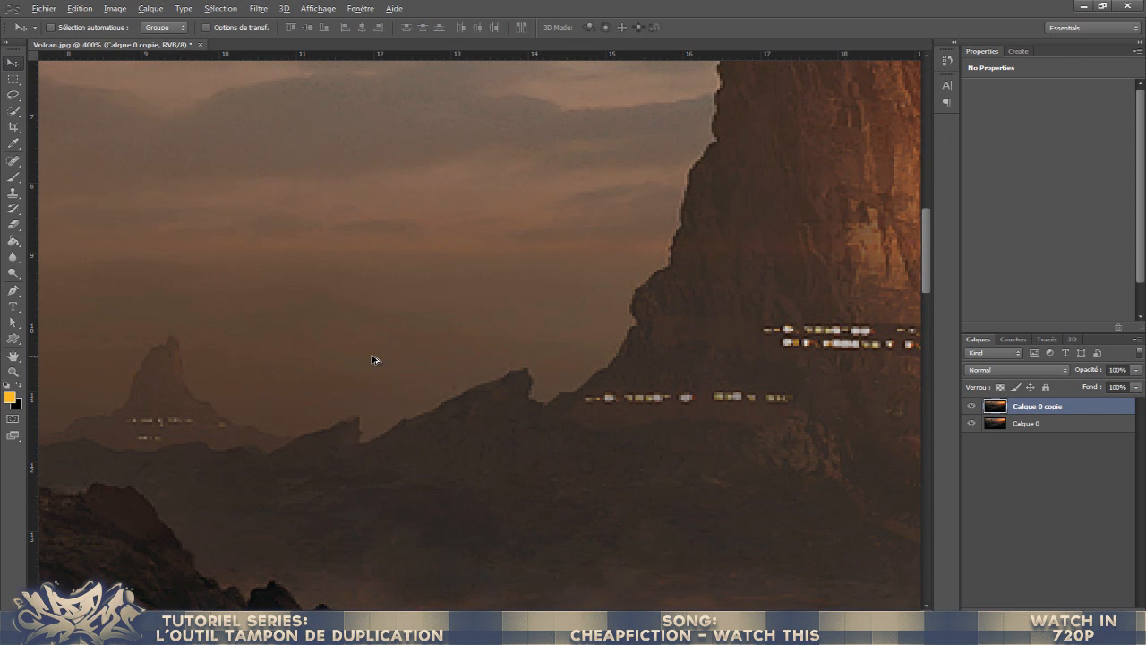
scroll(373, 359, "down", 5)
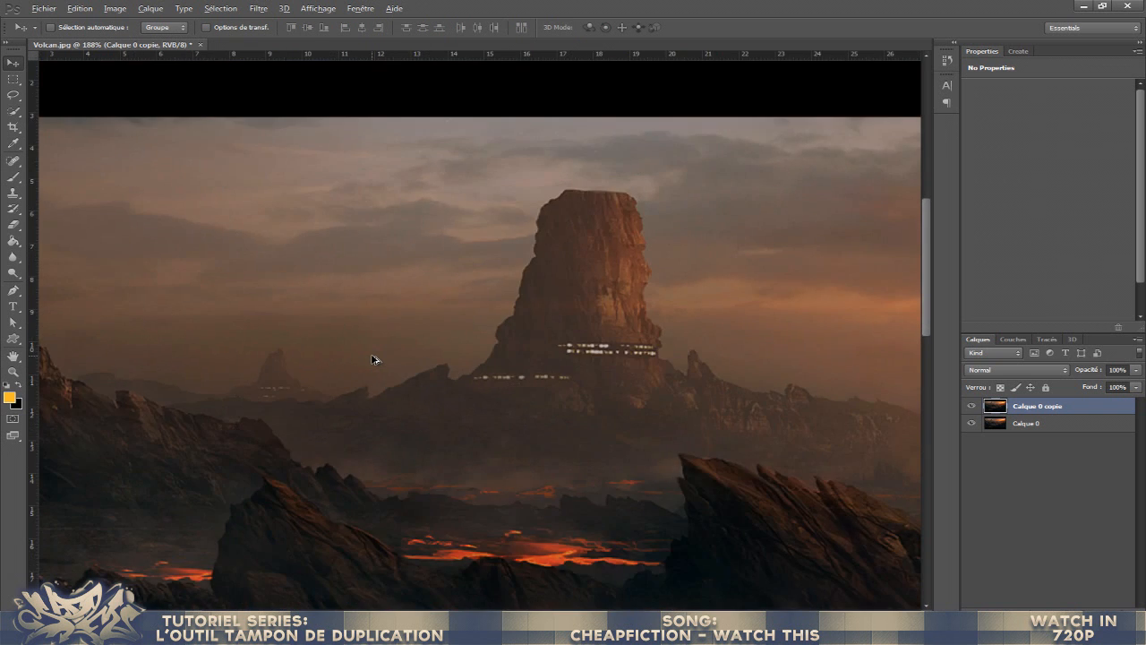
scroll(373, 359, "down", 1)
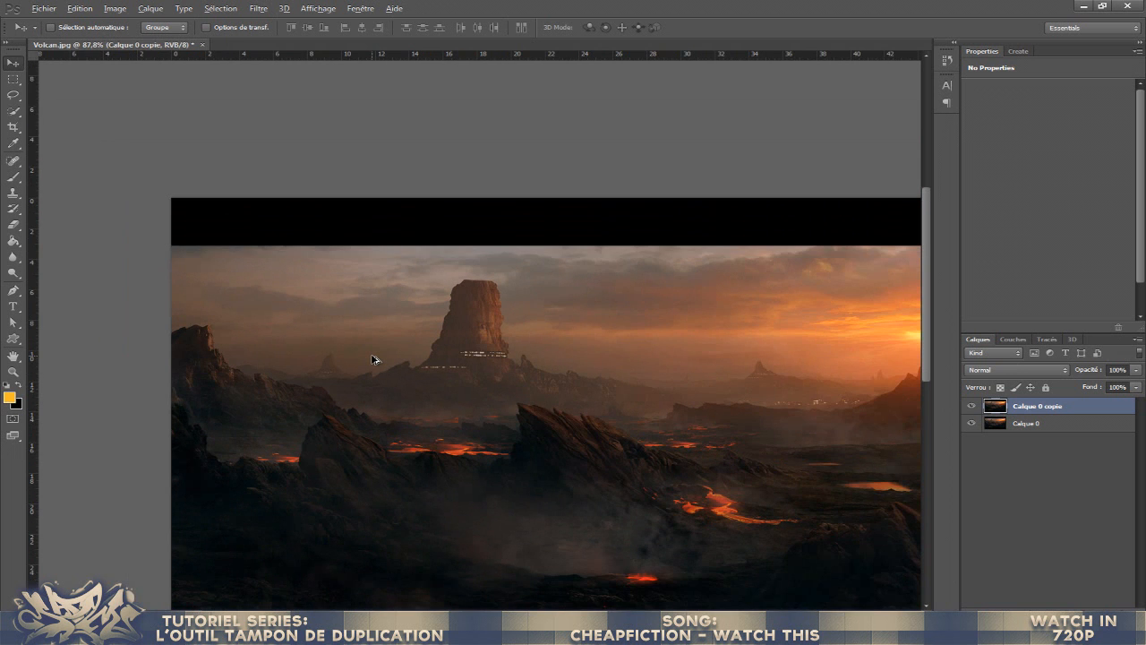
scroll(374, 358, "up", 4)
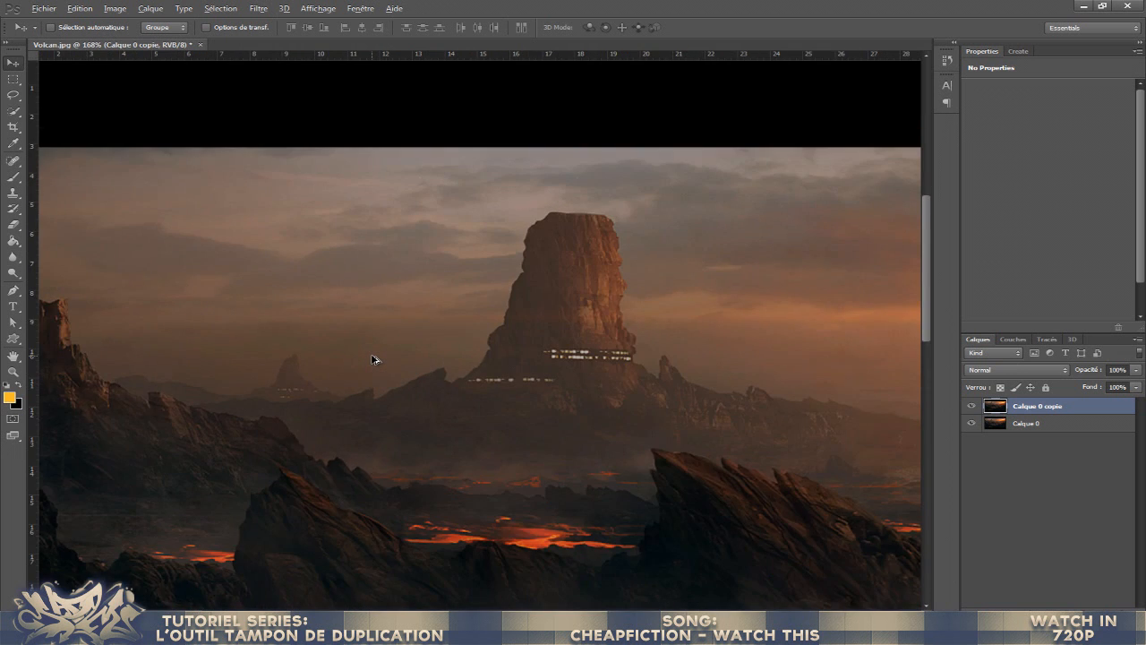
scroll(373, 359, "down", 4)
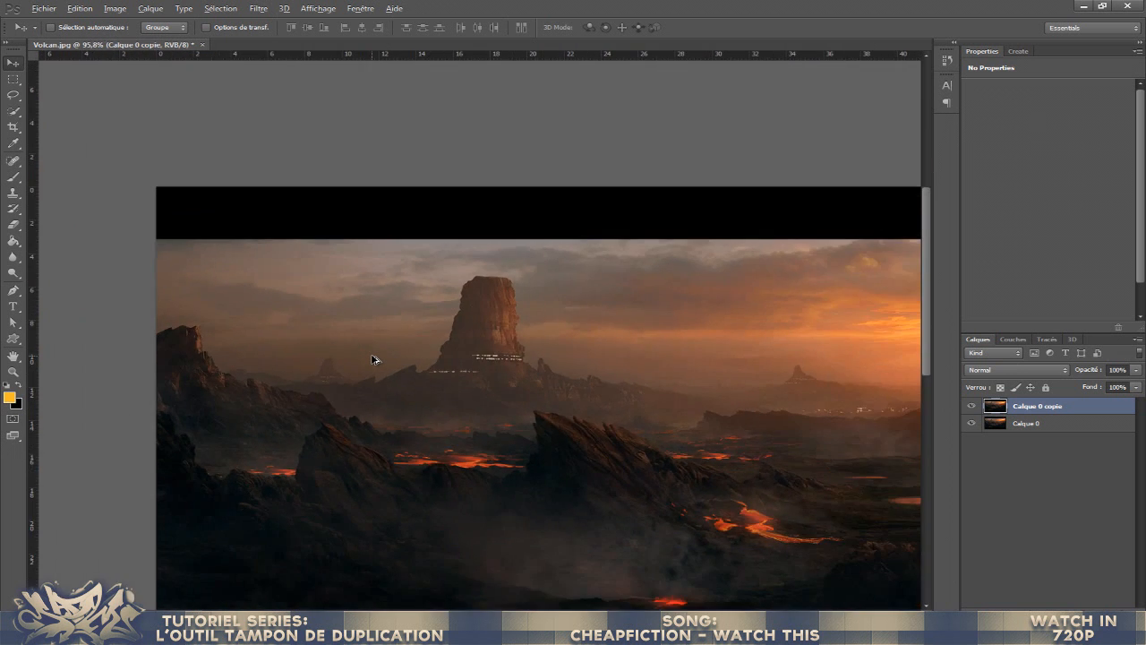
- Examine the whole volcano landscape, then the rows of lights at the base of the rock tower
scroll(373, 359, "up", 3)
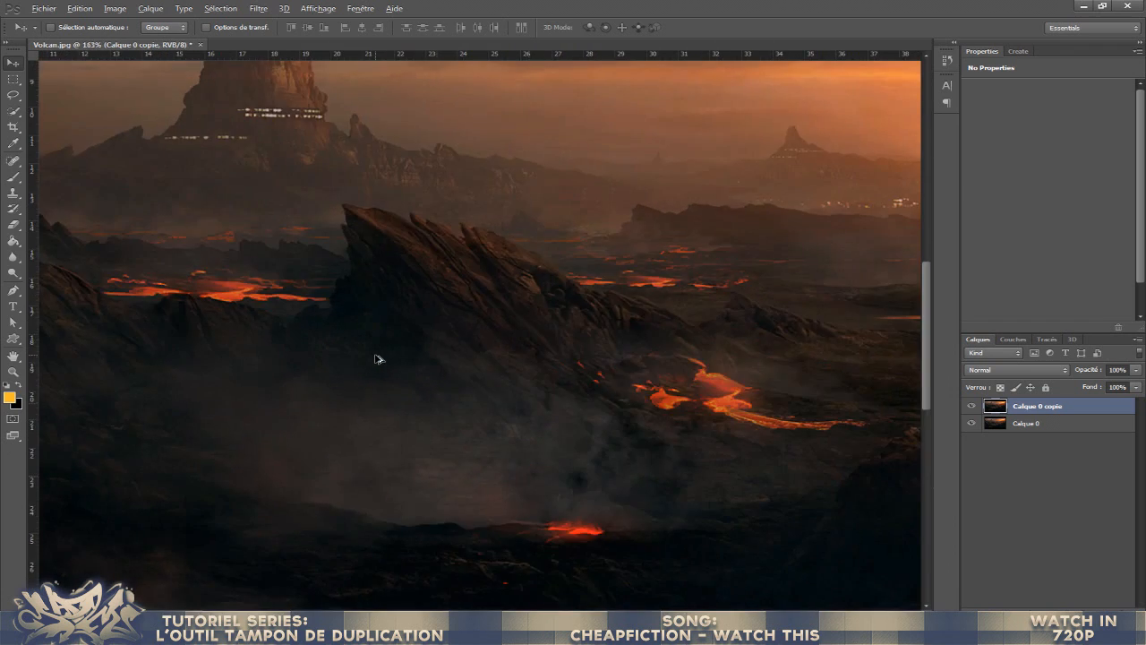
scroll(373, 359, "down", 4)
scroll(373, 359, "up", 2)
scroll(374, 359, "up", 1)
scroll(375, 359, "down", 1)
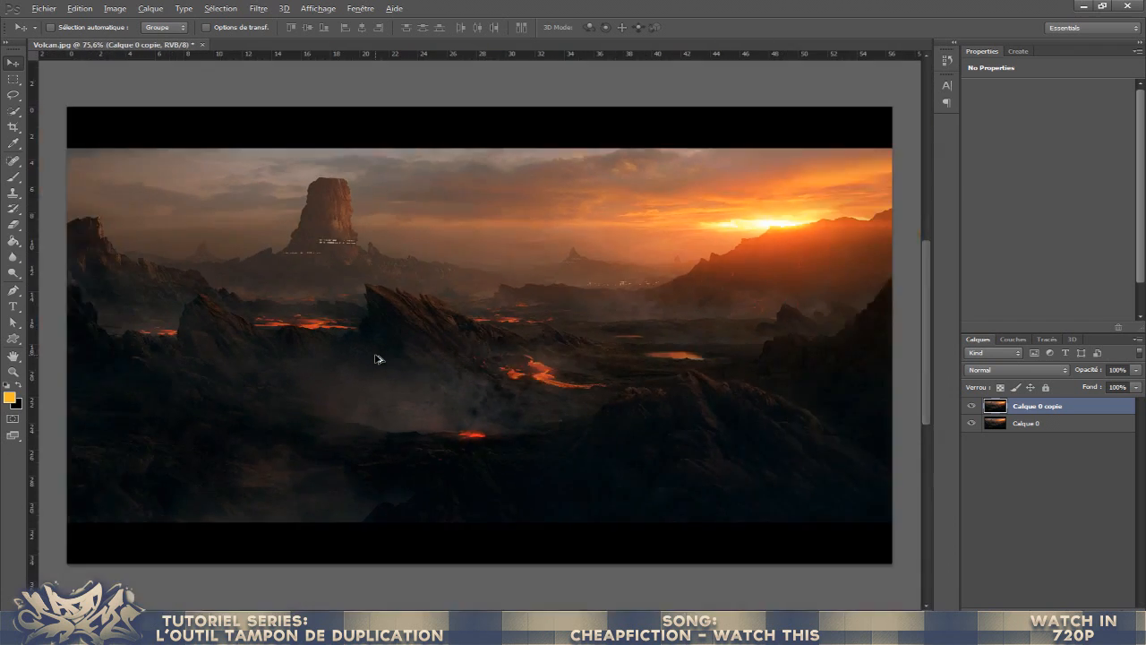
scroll(374, 359, "up", 3)
scroll(374, 359, "down", 3)
scroll(374, 359, "up", 2)
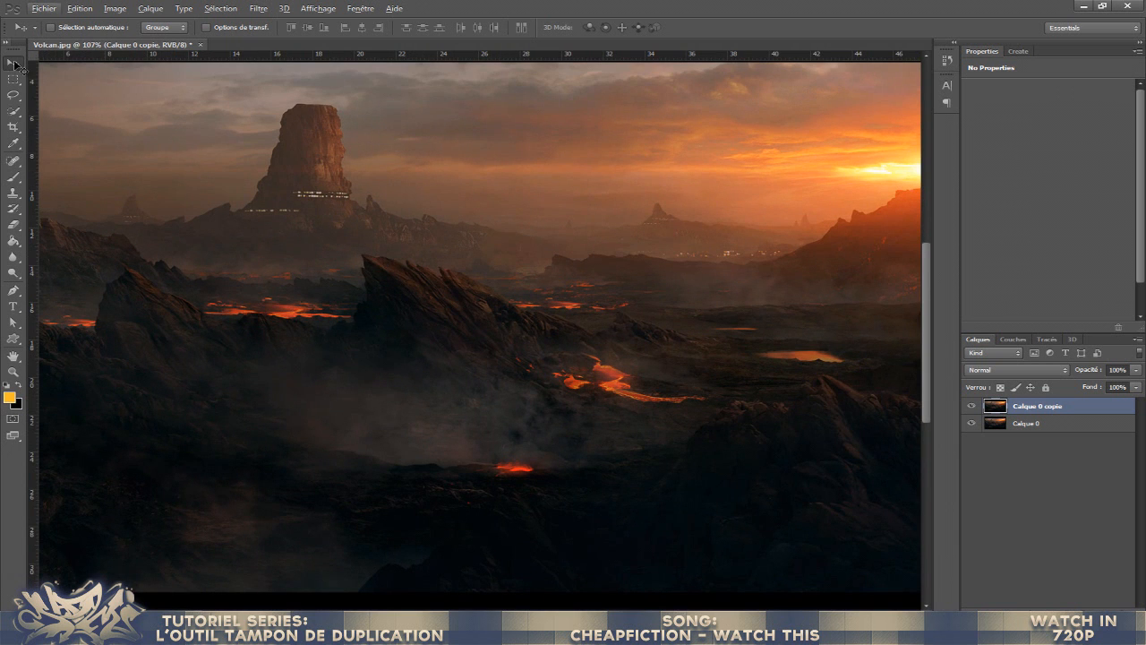
scroll(277, 242, "up", 2)
scroll(523, 580, "up", 3)
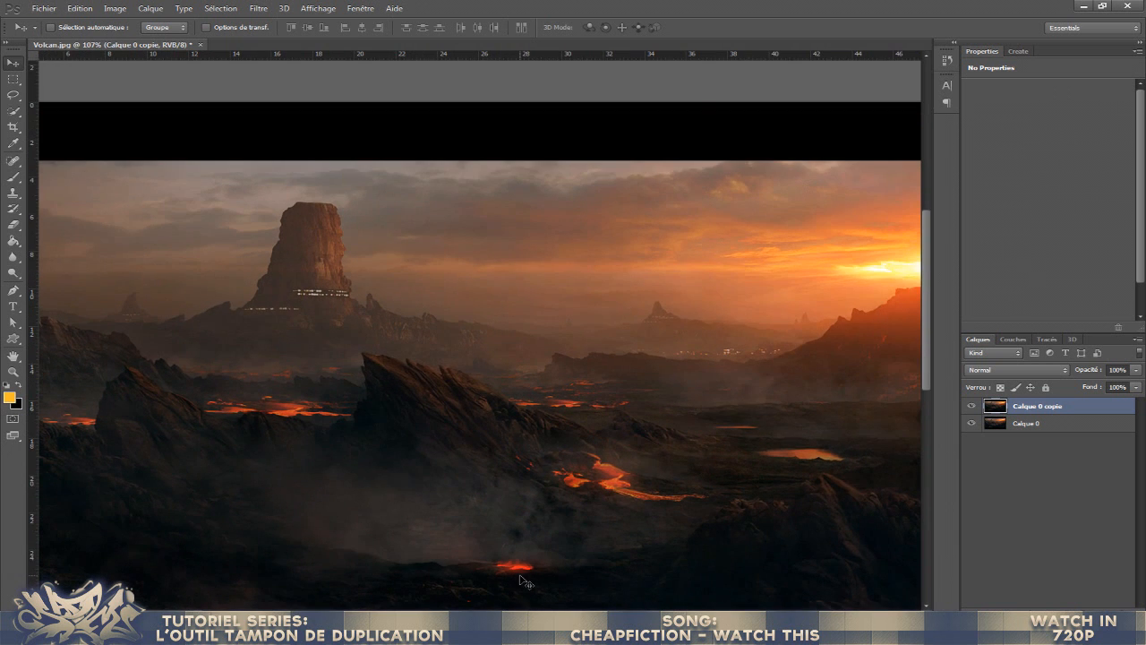
scroll(385, 293, "left", 3)
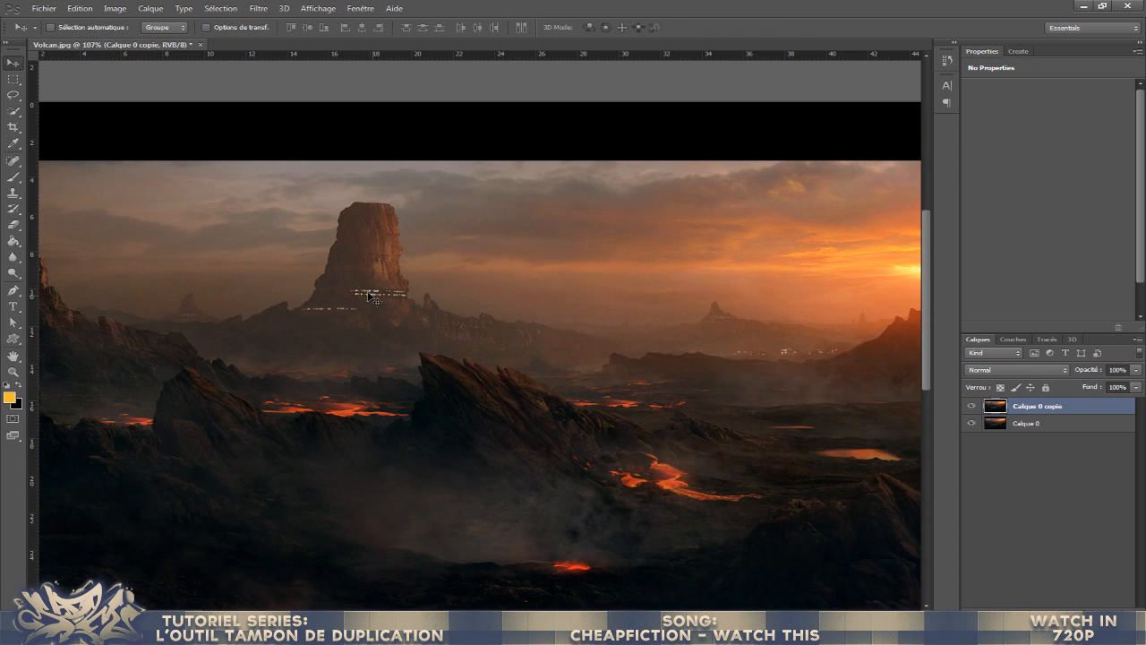
scroll(381, 309, "up", 5)
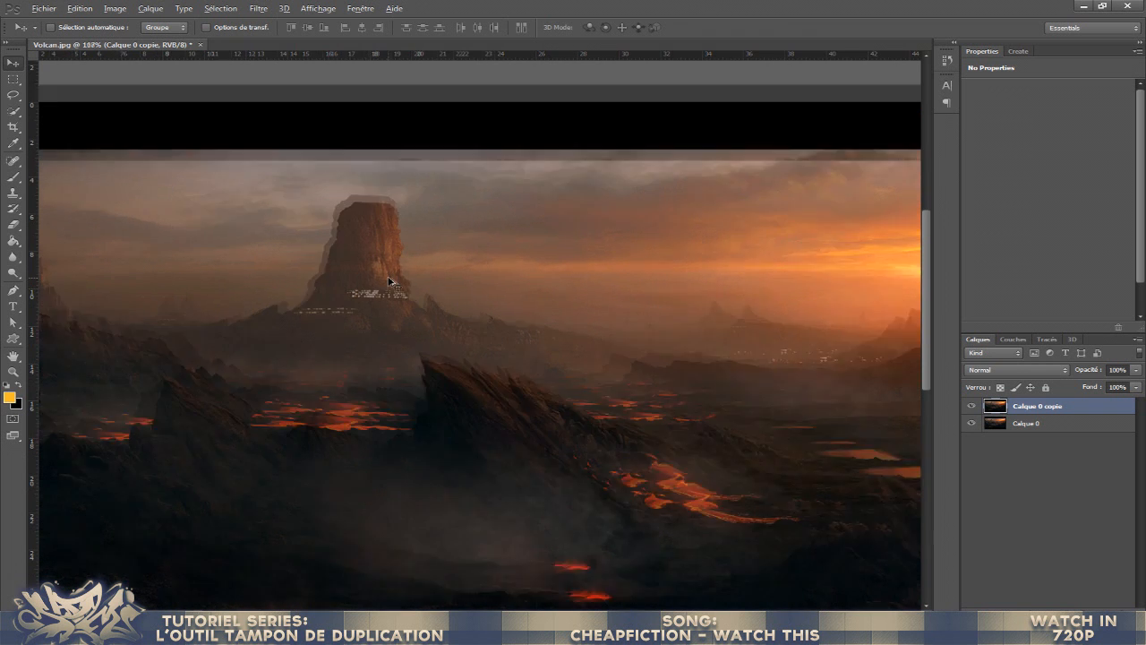
scroll(389, 280, "up", 3)
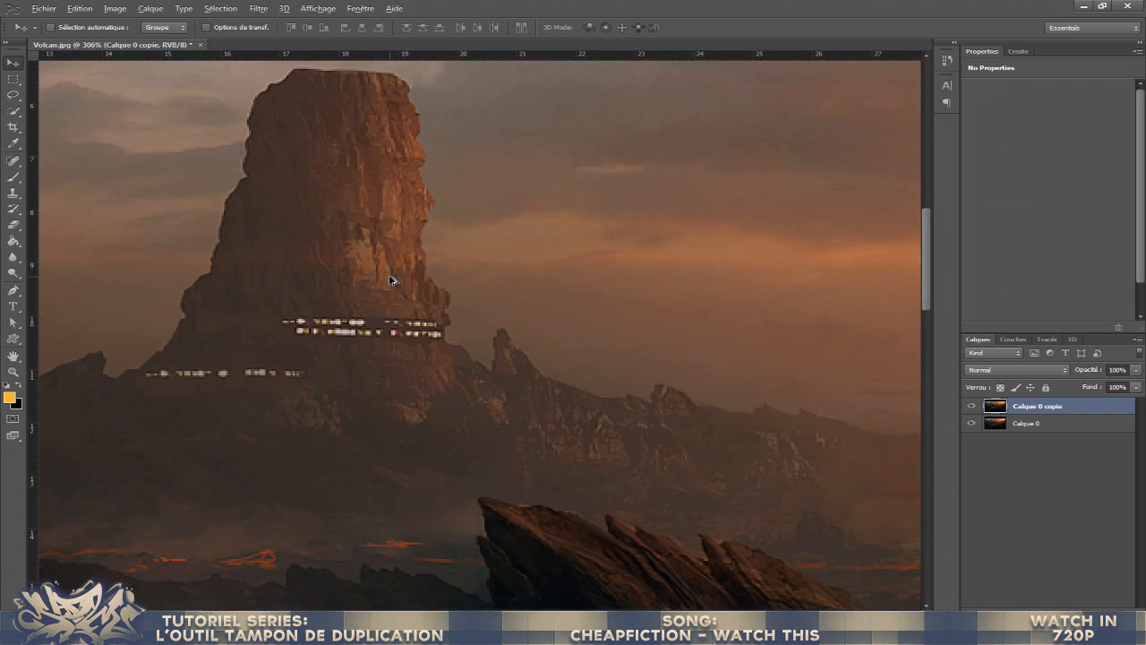
scroll(390, 280, "down", 1)
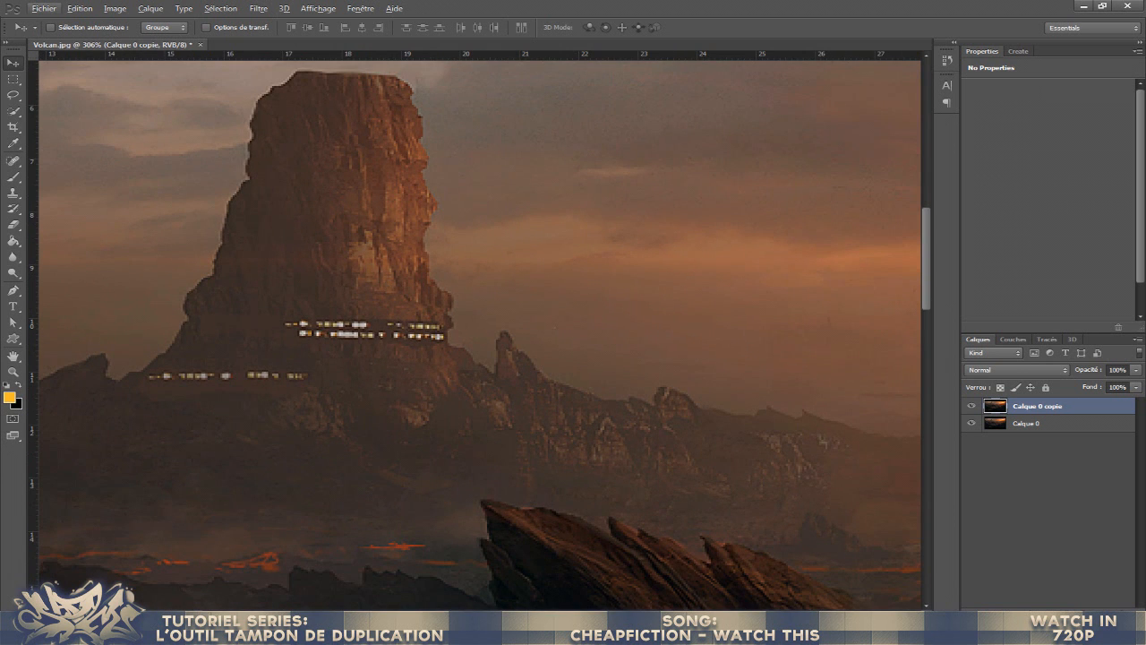
scroll(471, 264, "left", 2)
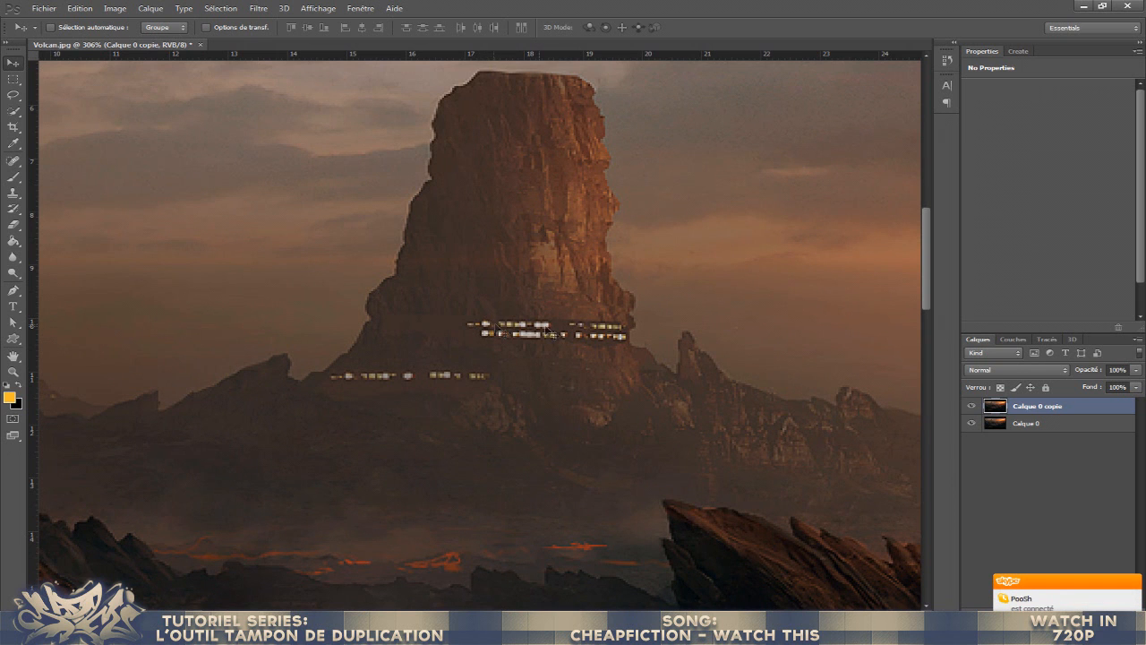
- Outline the tower's two upper rows of lights with a rectangular marquee, and clear the selection
left_click(12, 80)
left_click_drag(453, 308, 629, 352)
key("ctrl+d")
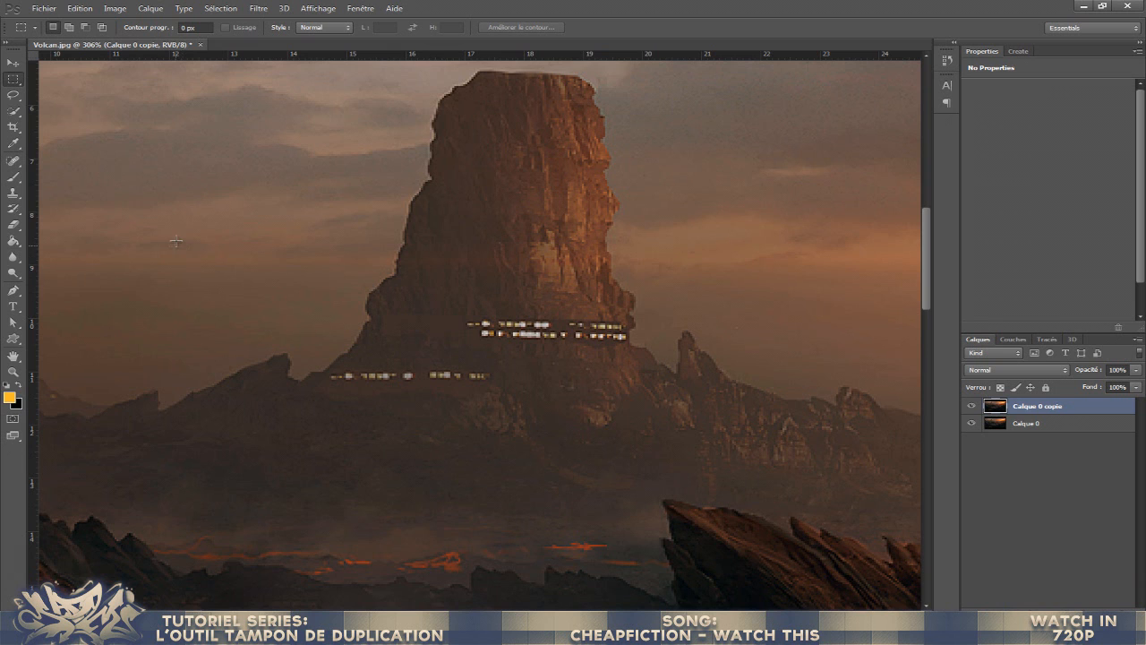
- Choose the Clone Stamp tool and try stamping on the rock tower without defining a source point
left_click(11, 197)
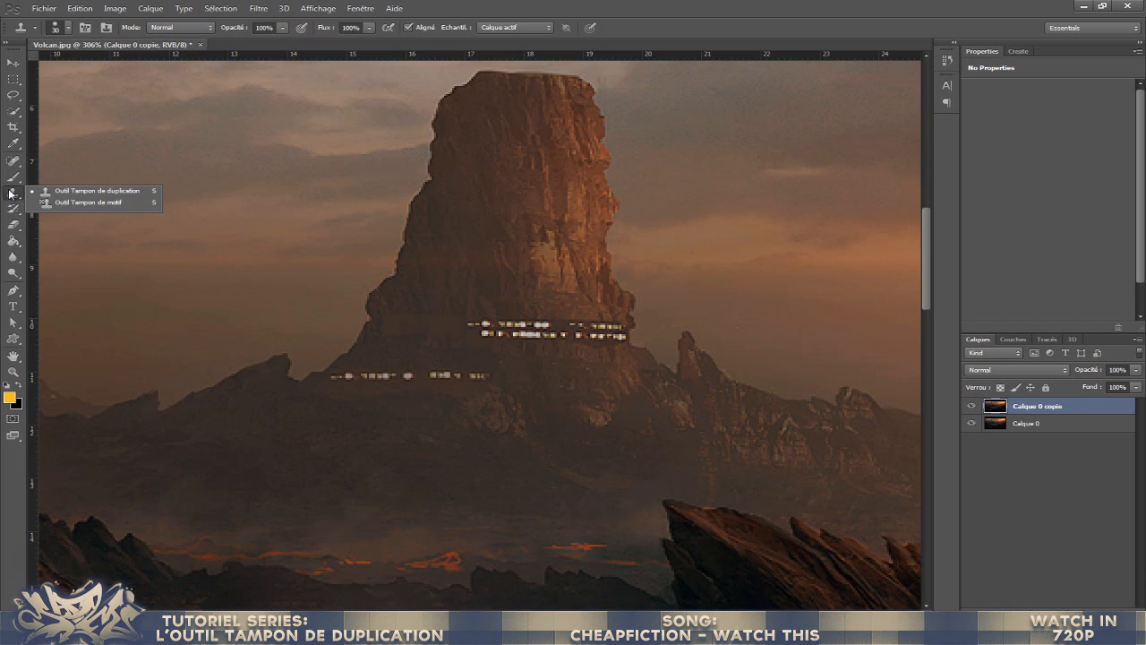
left_click(97, 192)
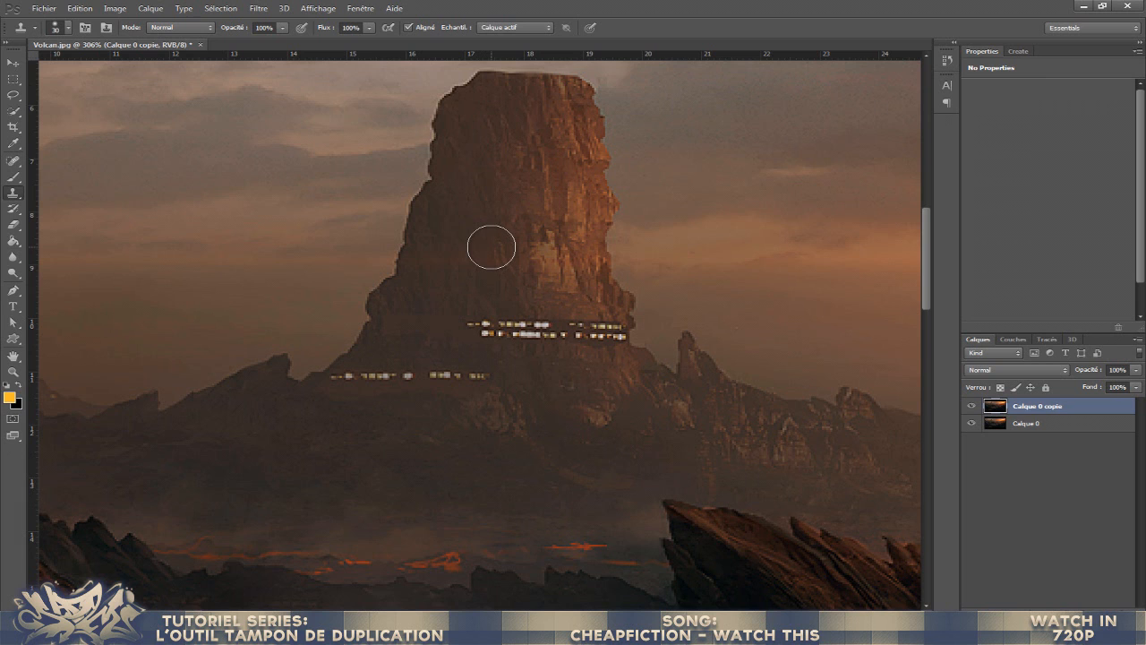
left_click(491, 247)
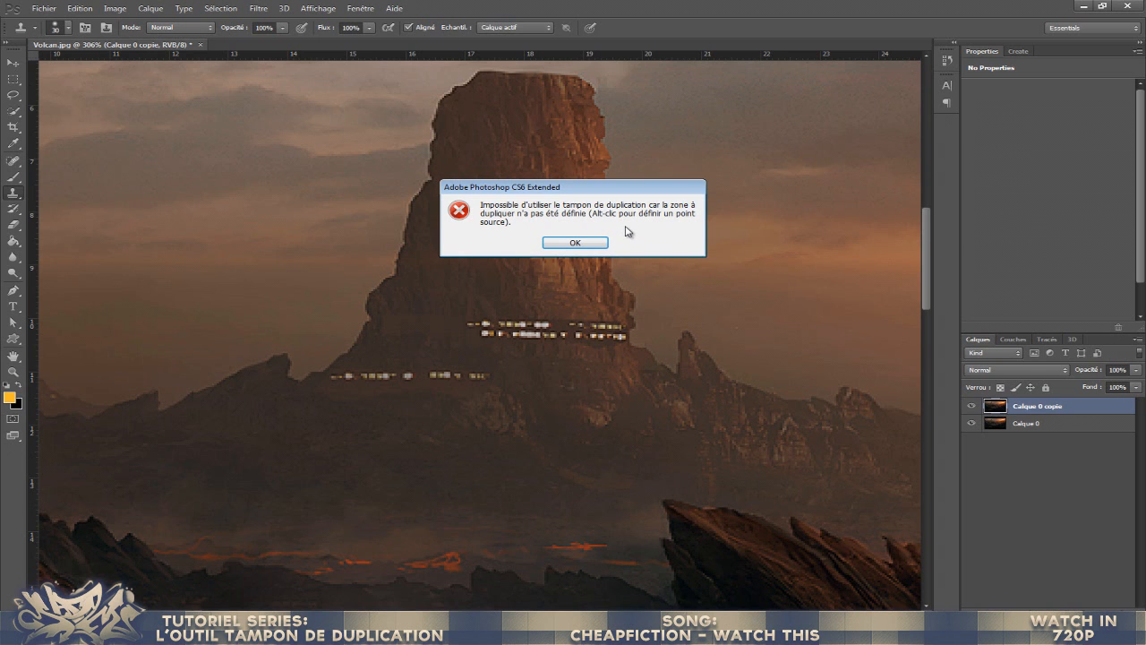
left_click(584, 243)
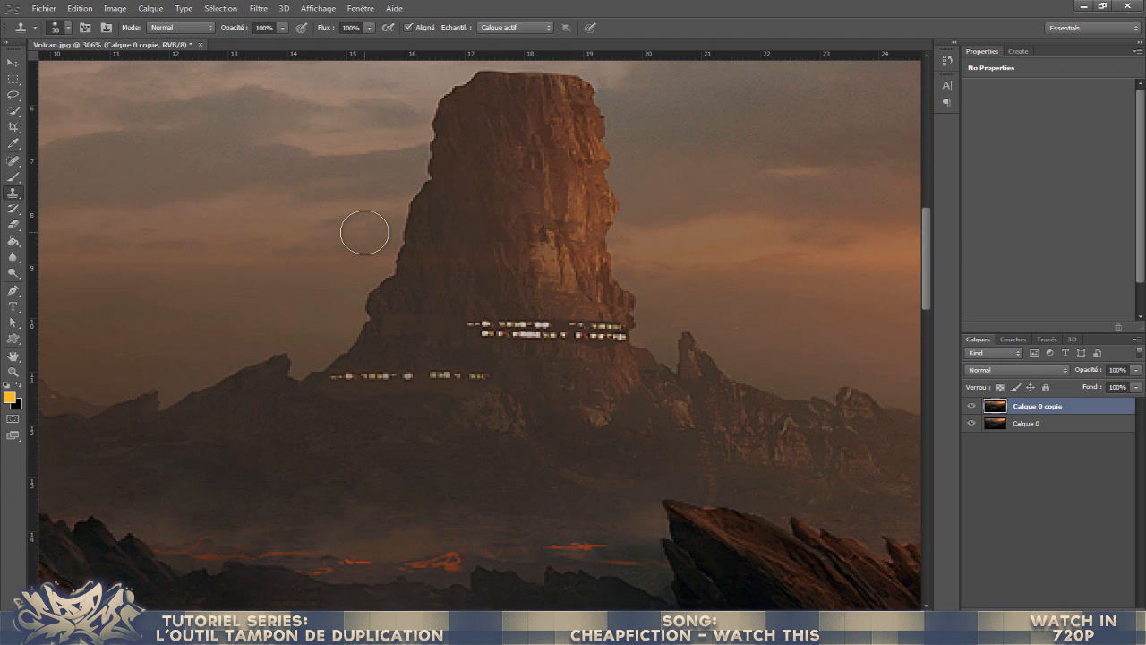
- Set the Clone Stamp brush size to 25 px and try stamping the tower's sunlit face without a source
left_click(67, 29)
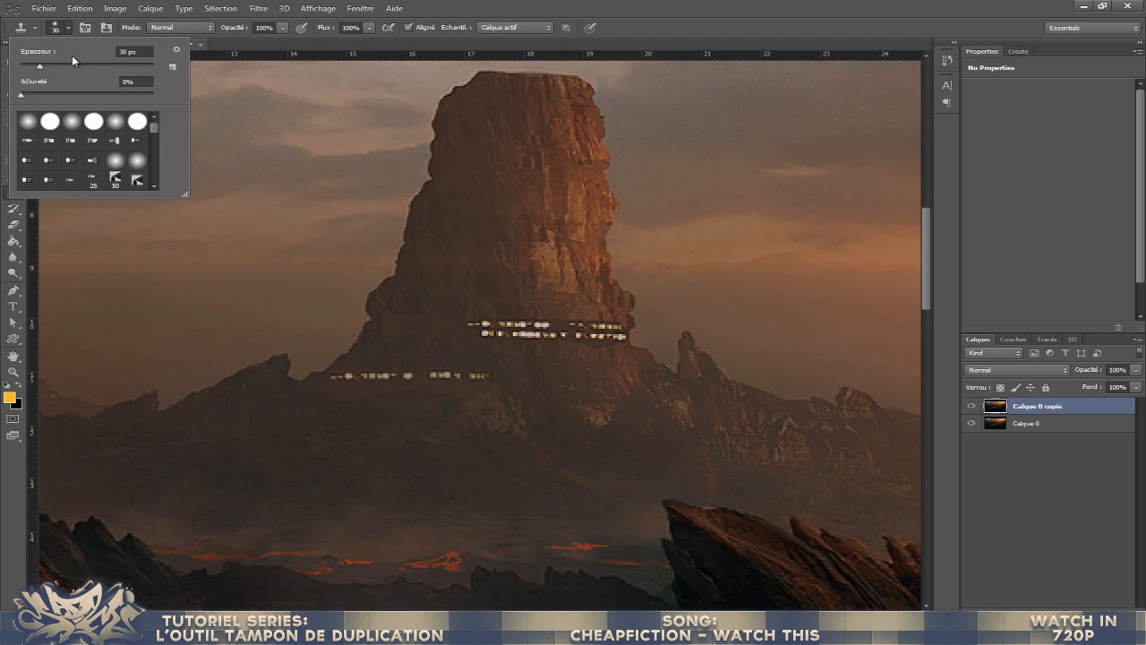
key("BackSpace")
key("BackSpace")
type("20")
key("BackSpace")
type("5")
left_click(67, 29)
right_click(13, 193)
left_click(72, 190)
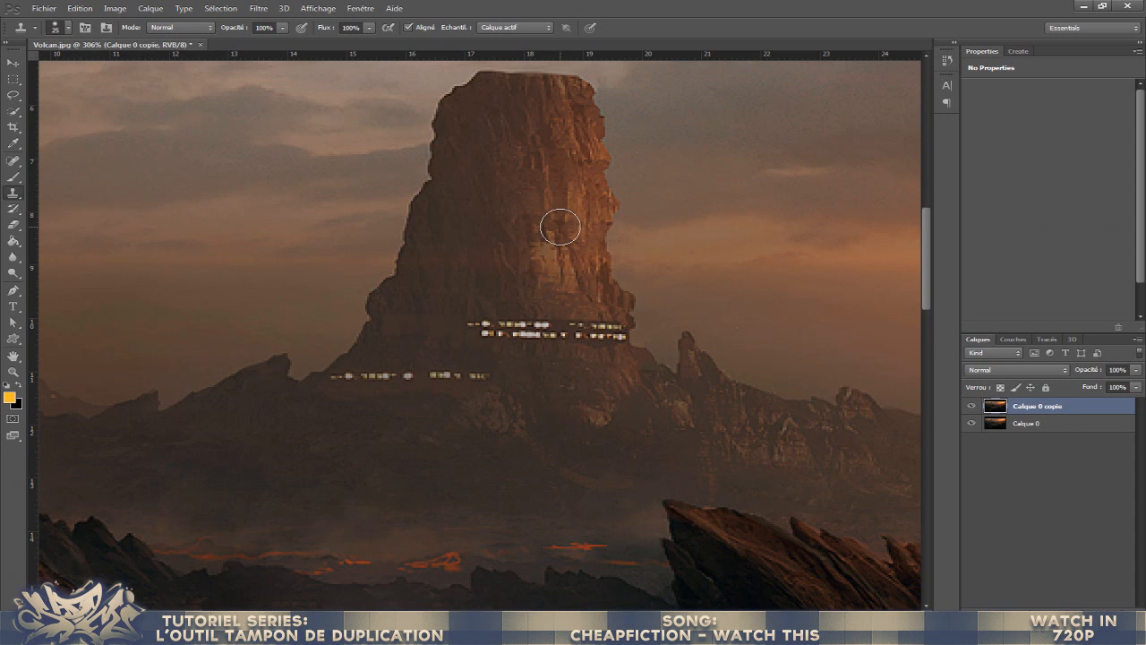
left_click(559, 226)
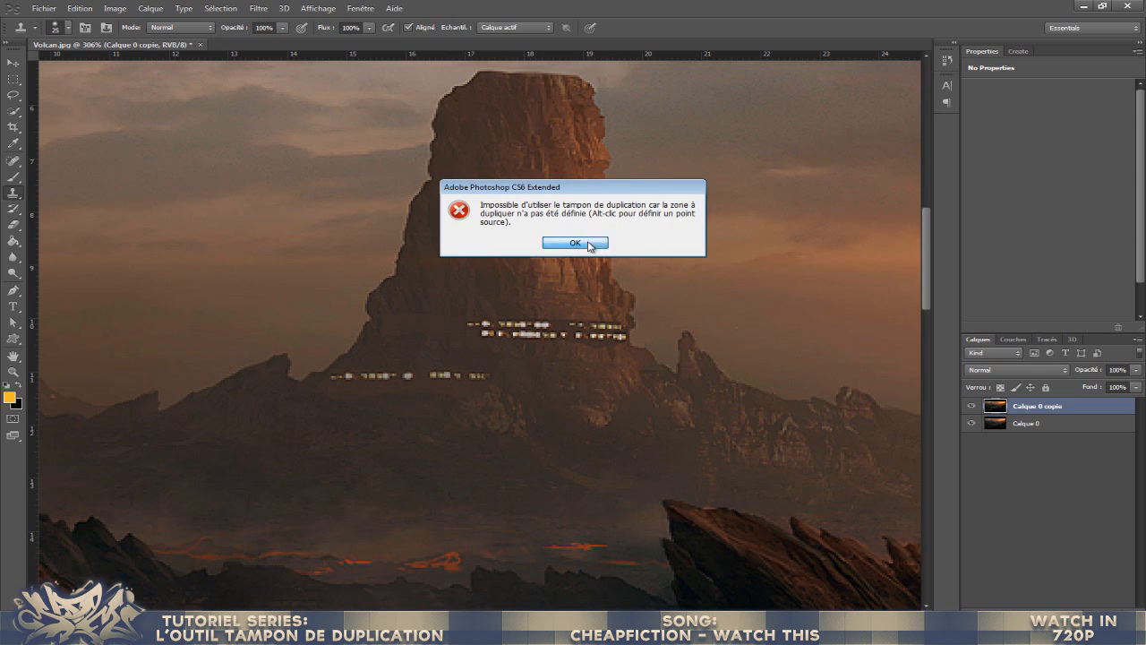
left_click(573, 243)
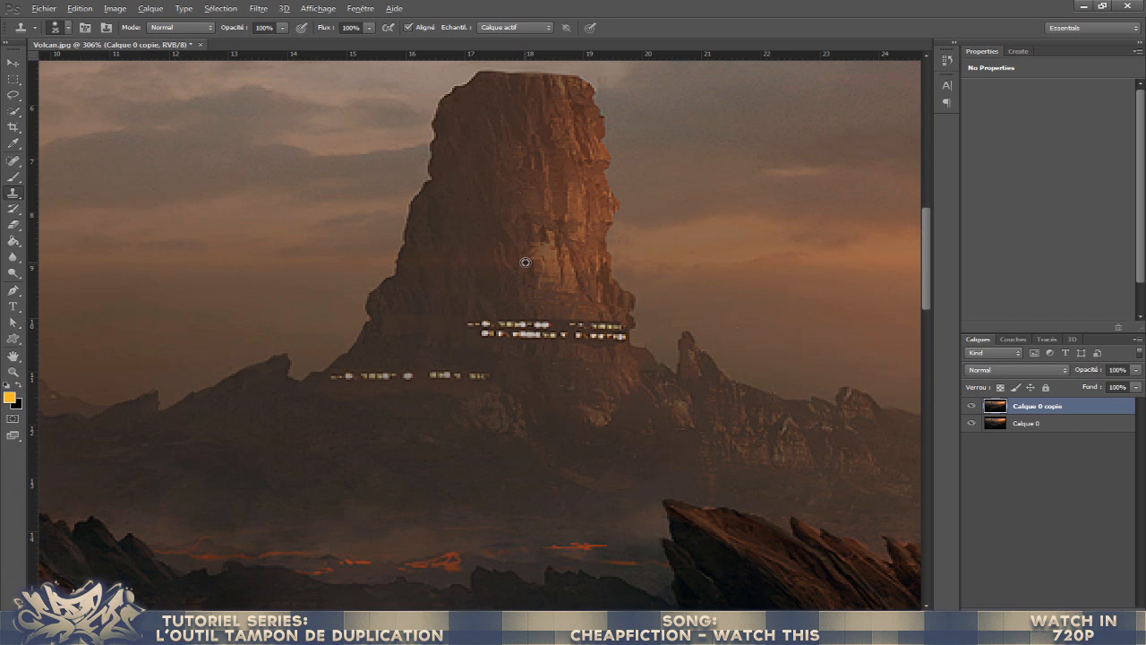
- Sample rock just above the tower's upper light rows and clone it over their left portion
key("alt")
key("alt")
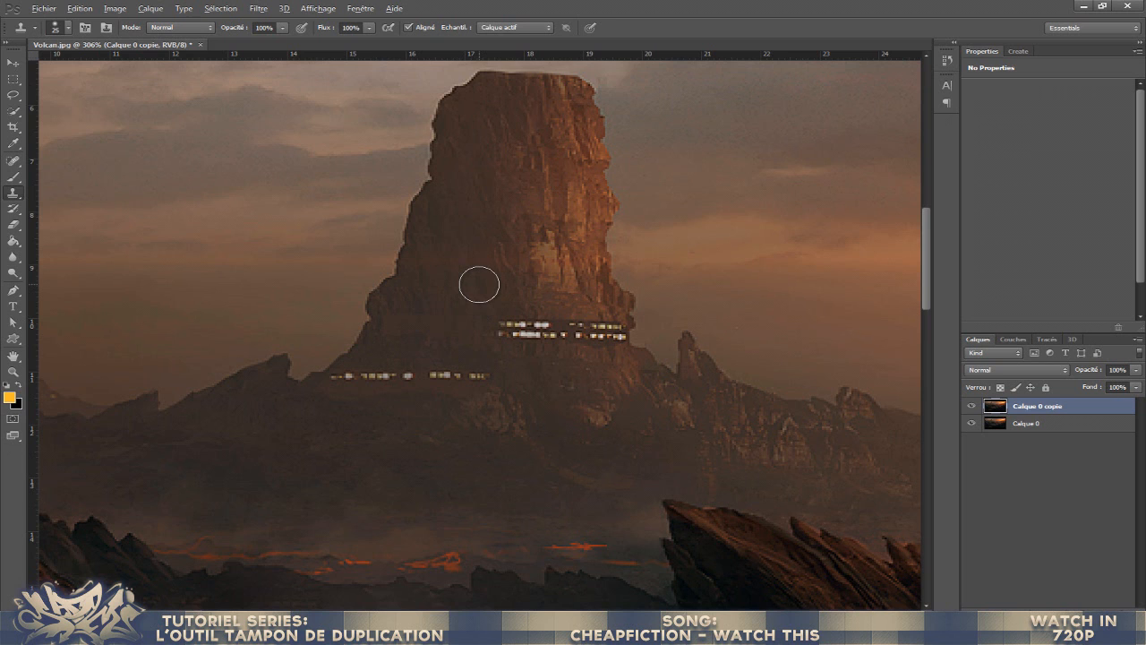
left_click(471, 293, "alt")
left_click(477, 281, "alt")
left_click(479, 272, "alt")
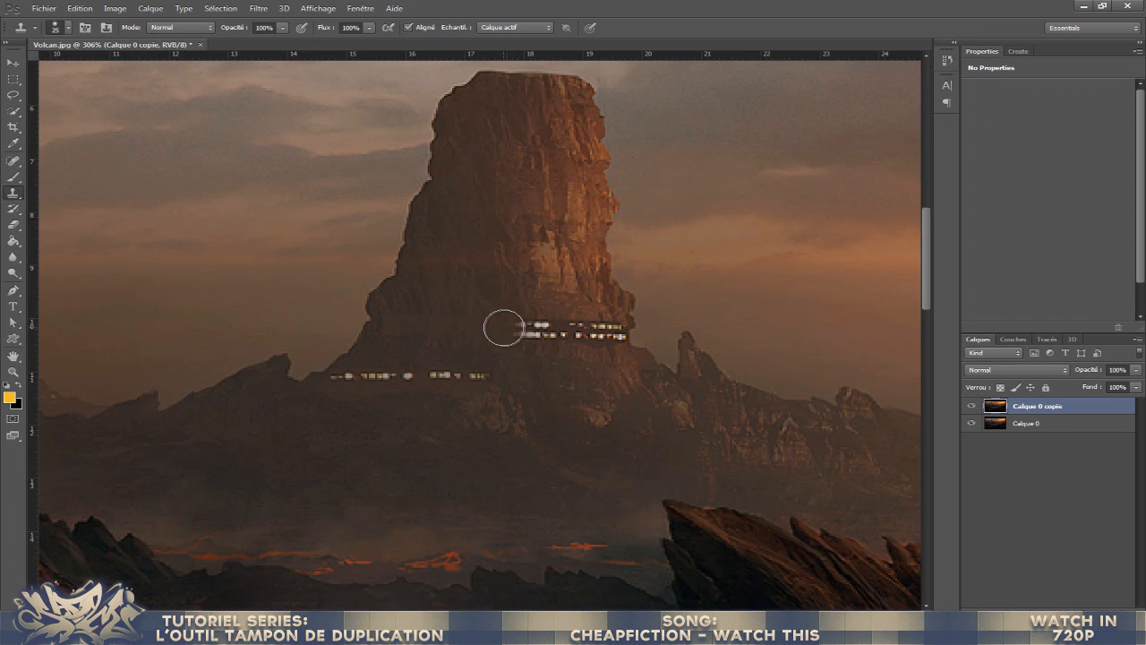
left_click(459, 308)
left_click(477, 286, "alt")
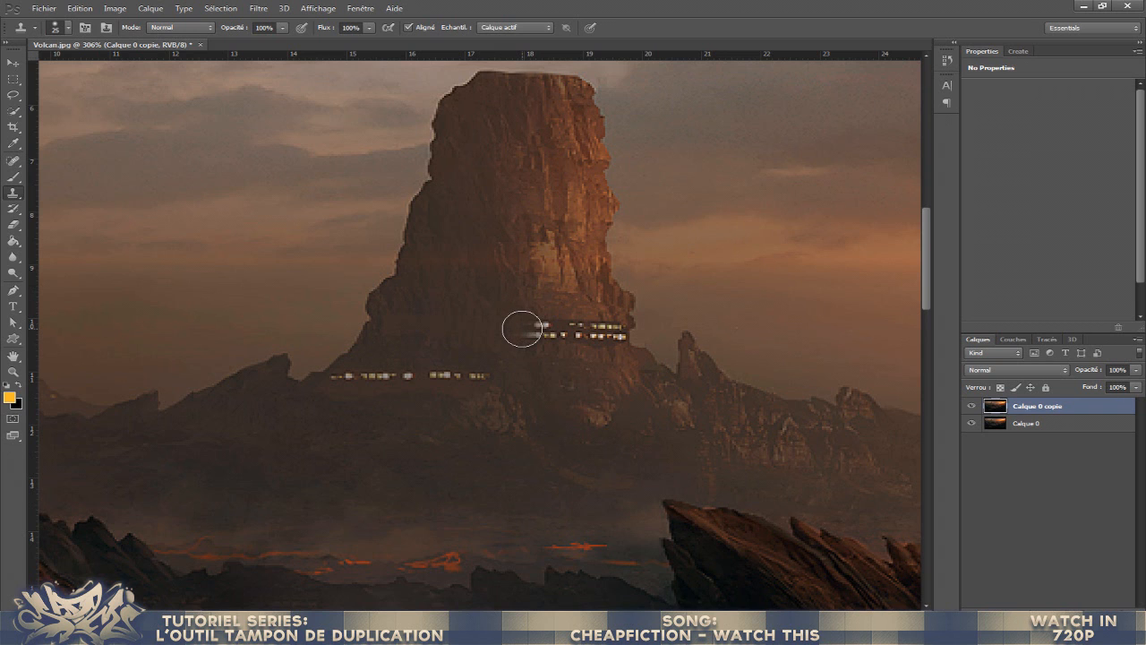
- Resample the rock above and clone it over the remaining upper lights through to the tower's right edge
left_click(489, 293, "alt")
mouse_move(522, 333)
left_mouse_down()
mouse_move(619, 327)
mouse_move(608, 338)
left_mouse_up()
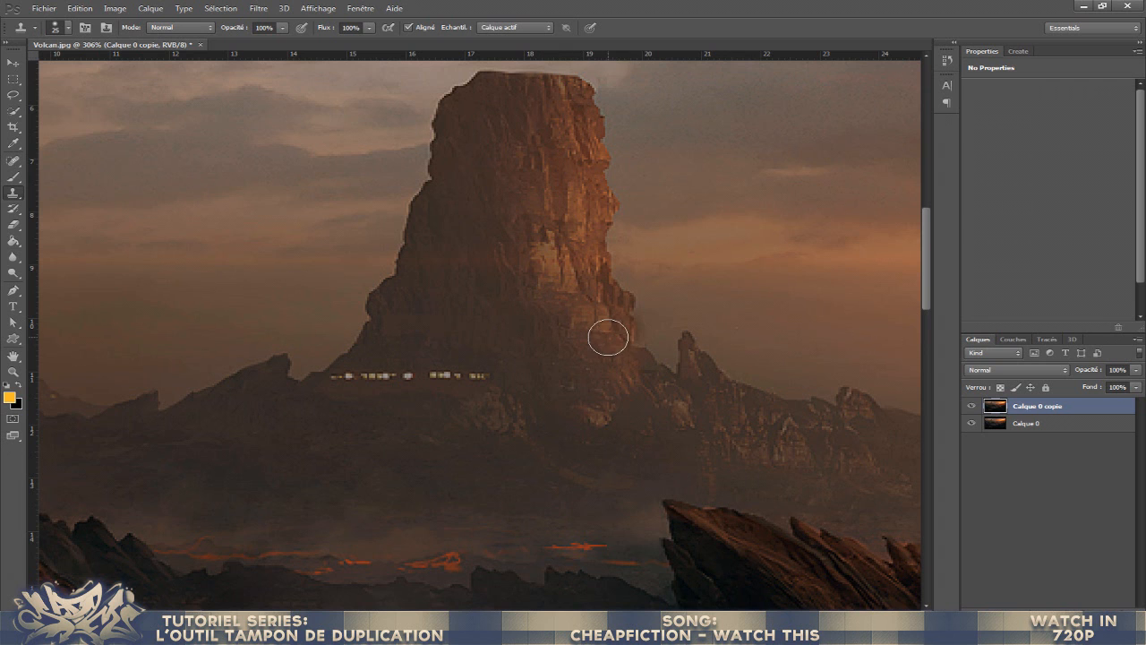
left_click(589, 328)
- Toggle the visibility of Calque 0 copie to compare the retouched tower with the original, leaving the copy hidden
left_click(13, 63)
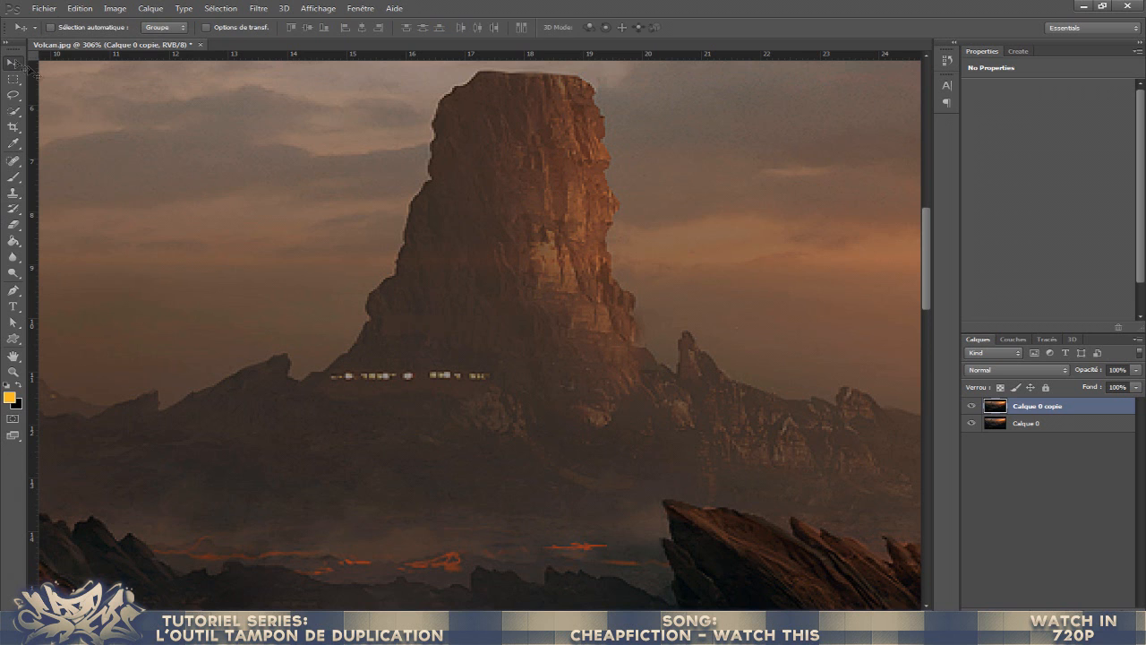
left_click(12, 193)
left_click(71, 193)
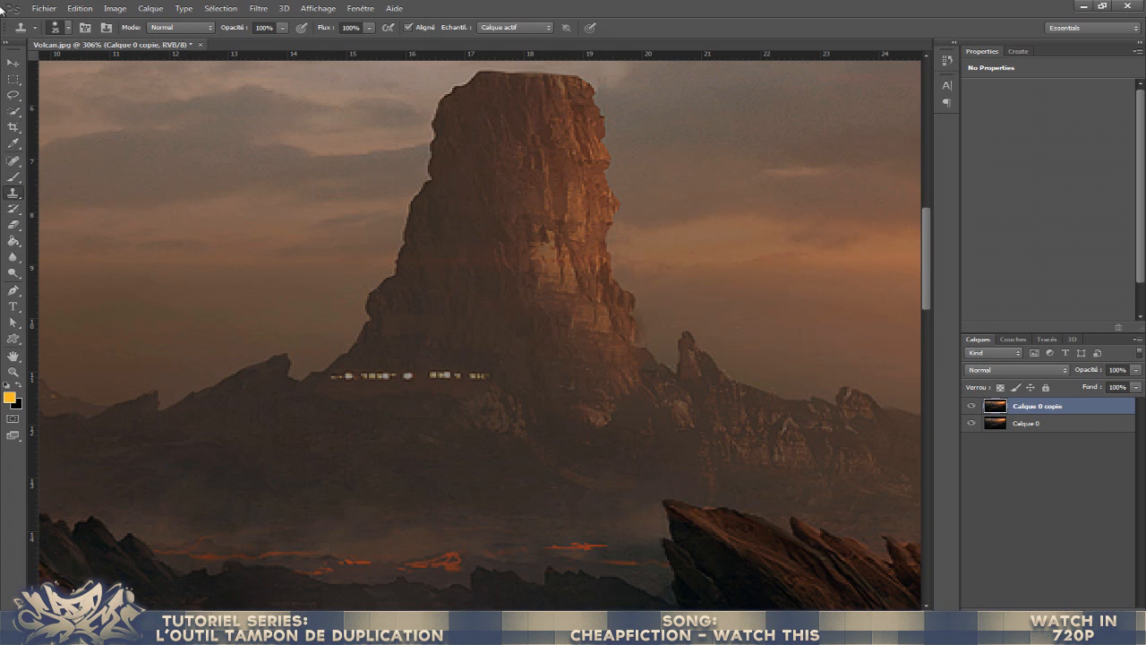
left_click(8, 63)
scroll(207, 178, "down", 2)
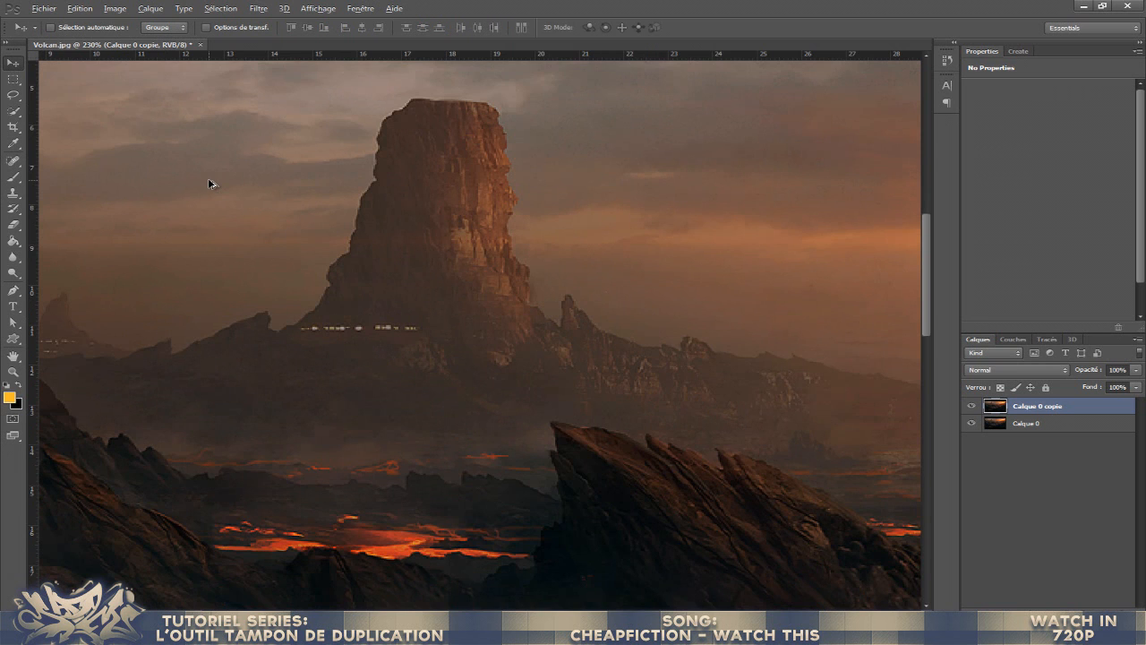
scroll(244, 189, "down", 2)
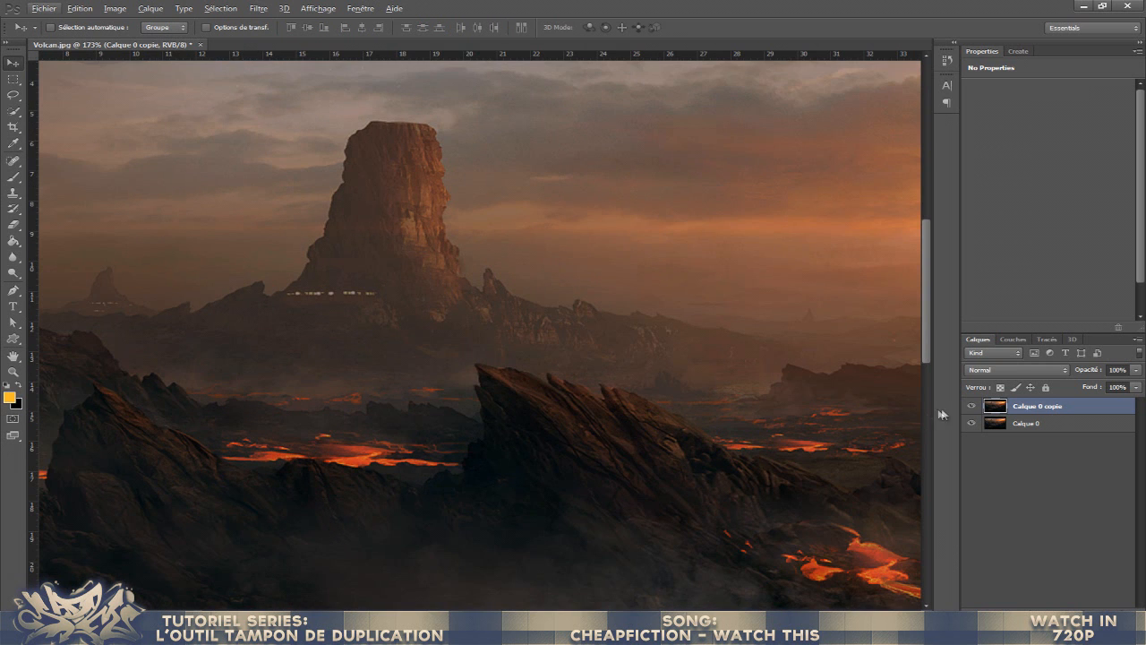
left_click(969, 407)
left_click(968, 406)
left_click(969, 406)
left_click(969, 406)
left_click(973, 406)
- Select the Calque 0 layer and erase the tower's upper lights with a soft 75 px Eraser
left_click(1020, 422)
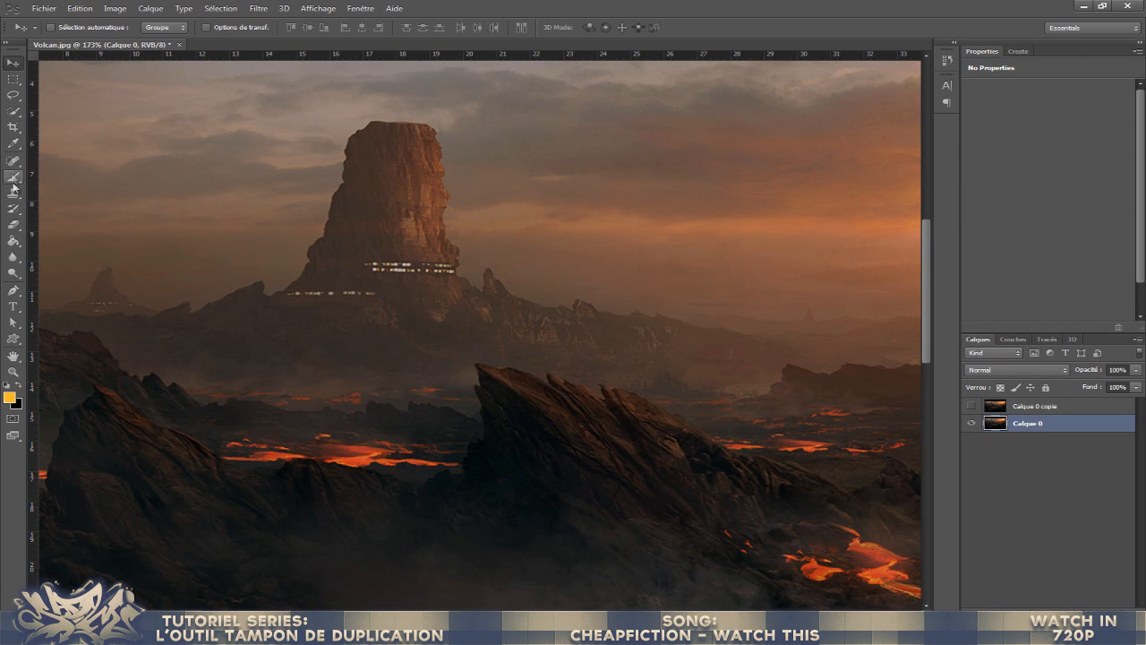
left_click(13, 225)
mouse_move(363, 267)
left_mouse_down()
mouse_move(468, 264)
mouse_move(386, 256)
left_mouse_up()
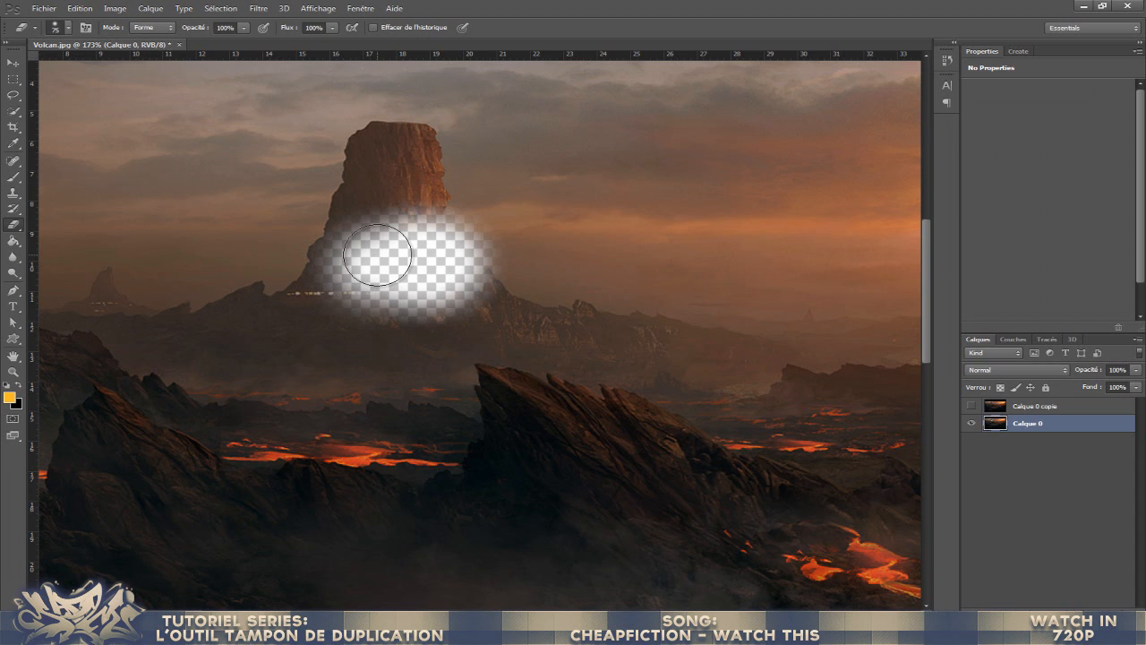
- Switch the Eraser to a hard-edged brush and erase round spots around the tower and sky on Calque 0
left_click(67, 28)
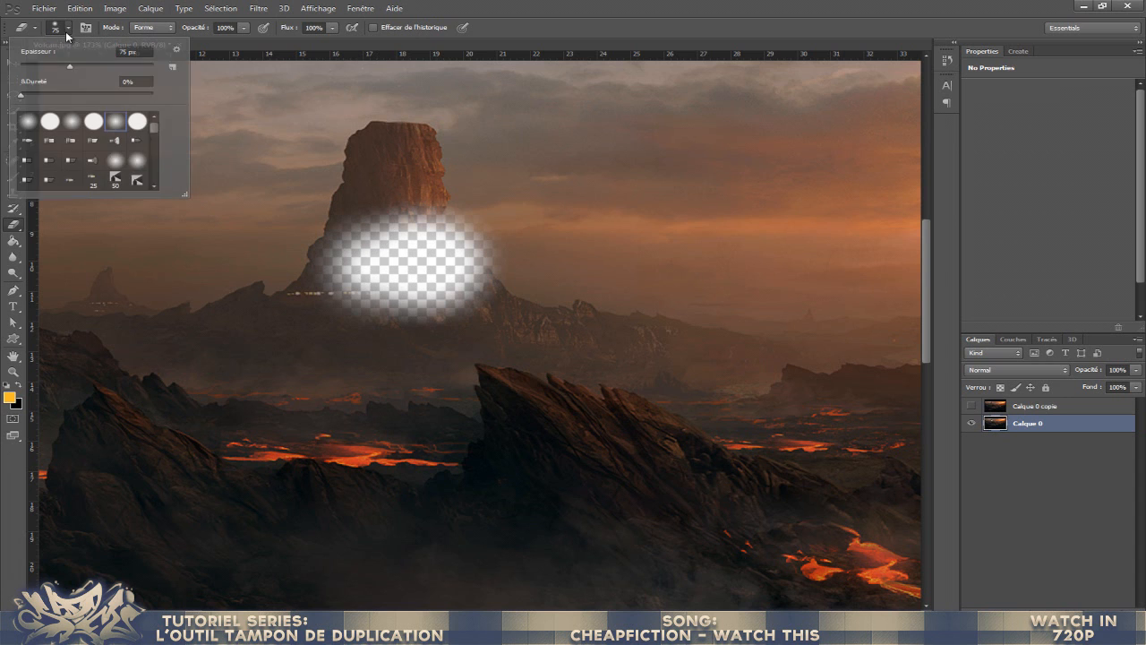
left_click(277, 247)
left_click(228, 251)
left_click(185, 311)
left_click(283, 315)
left_click(385, 271)
left_click(480, 161)
left_click(616, 285)
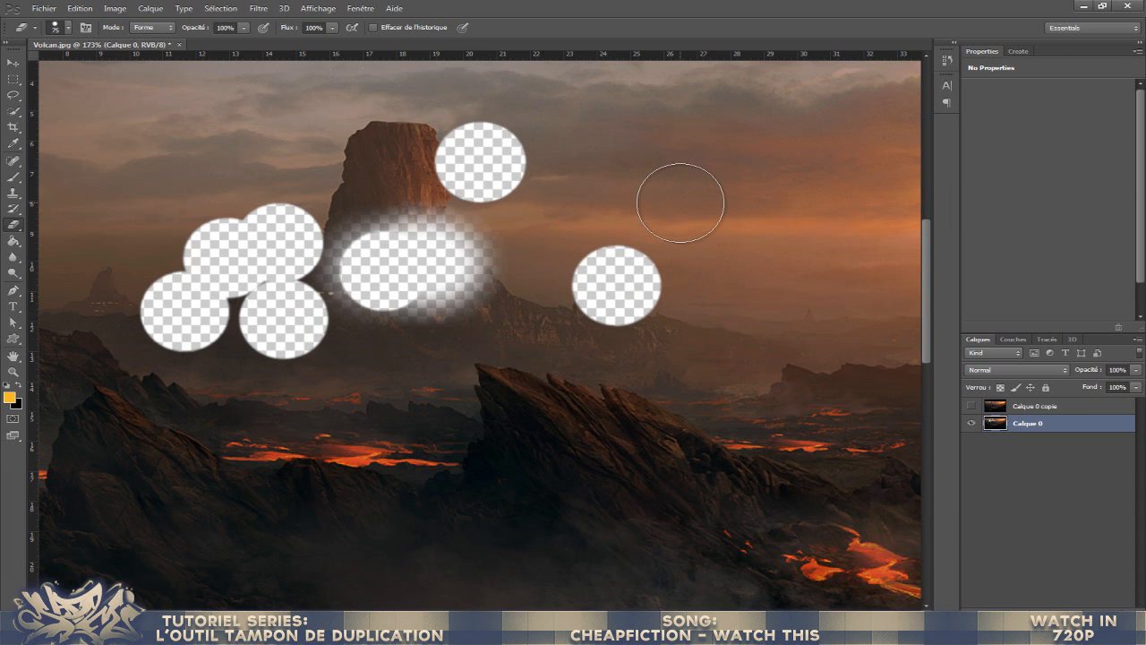
- Undo all the erasing on Calque 0, going back to Calque 0 copie as the selected layer
key("ctrl+alt+z")
key("ctrl+alt+z")
key("ctrl+alt+z")
key("ctrl+alt+z")
key("ctrl+alt+z")
key("ctrl+alt+z")
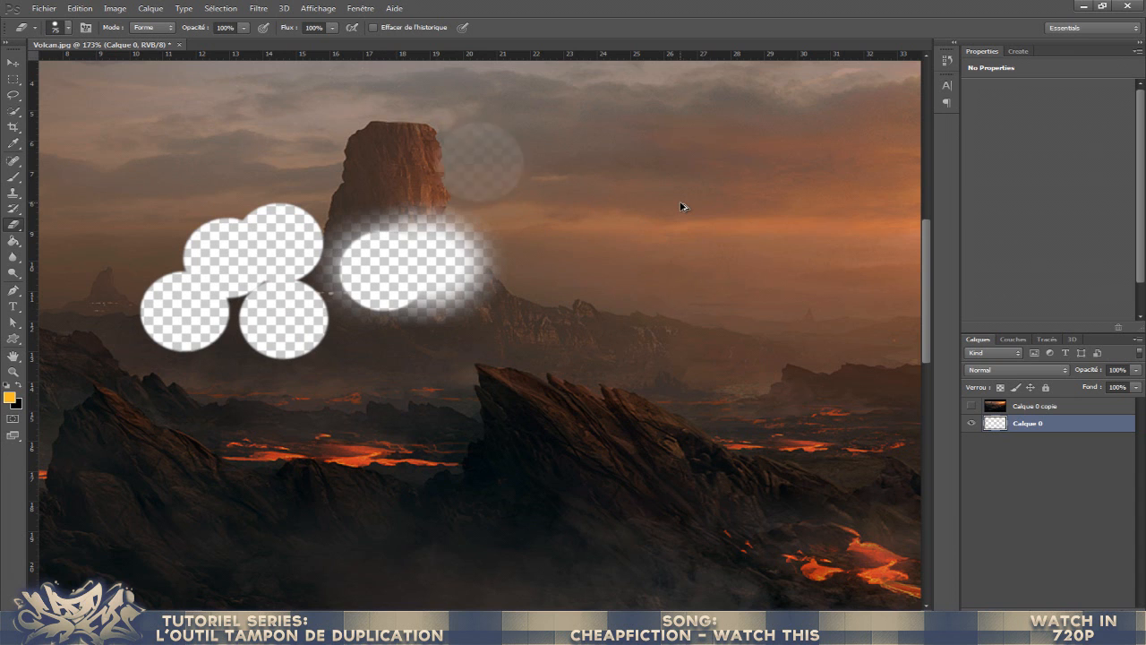
key("ctrl+alt+z")
key("ctrl+alt+z")
key("ctrl+alt+z")
key("ctrl+alt+z")
key("ctrl+alt+z")
key("ctrl+alt+z")
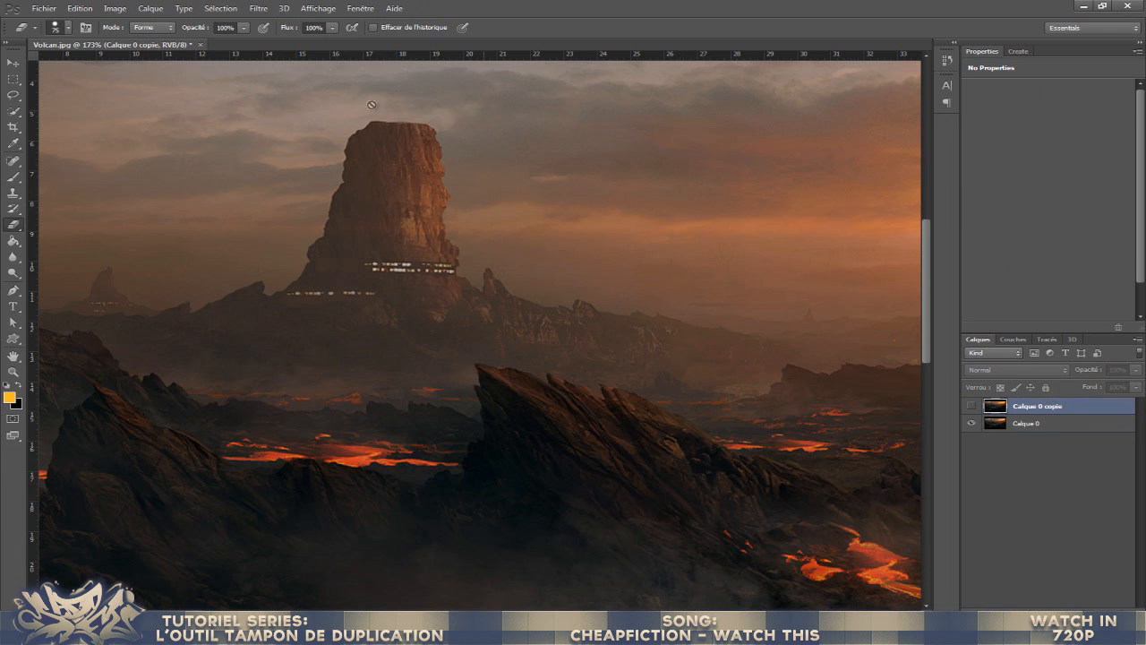
- Show Calque 0 copie again and inspect the tower's right edge where the lights were cloned out
left_click(12, 62)
left_click(971, 406)
left_click(973, 406)
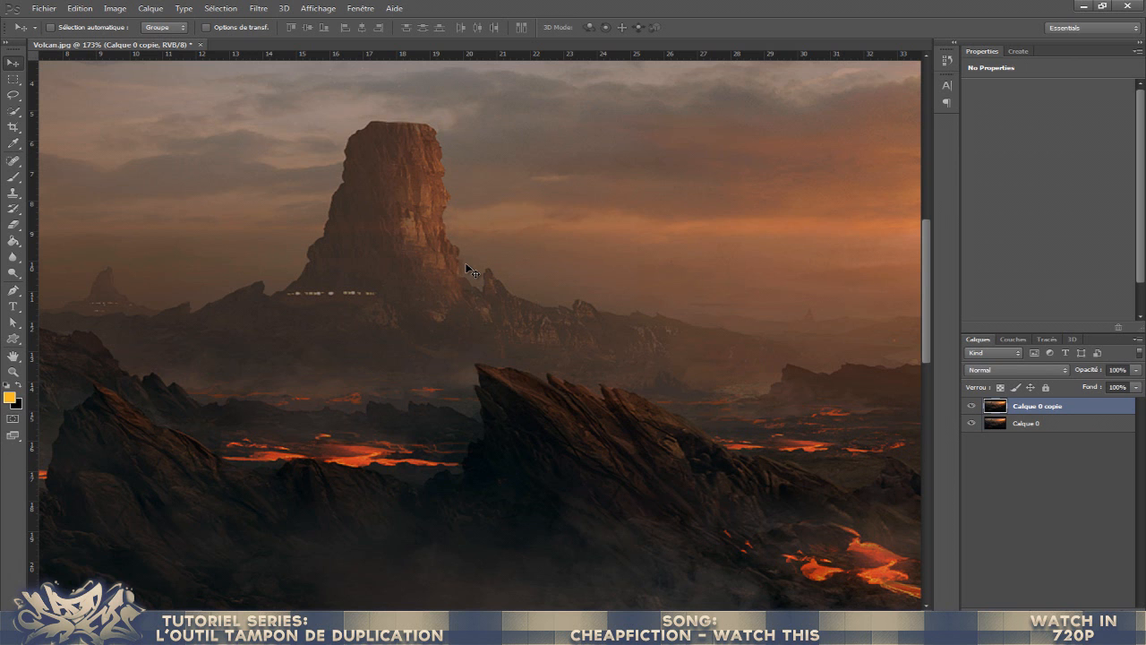
scroll(466, 267, "up", 6)
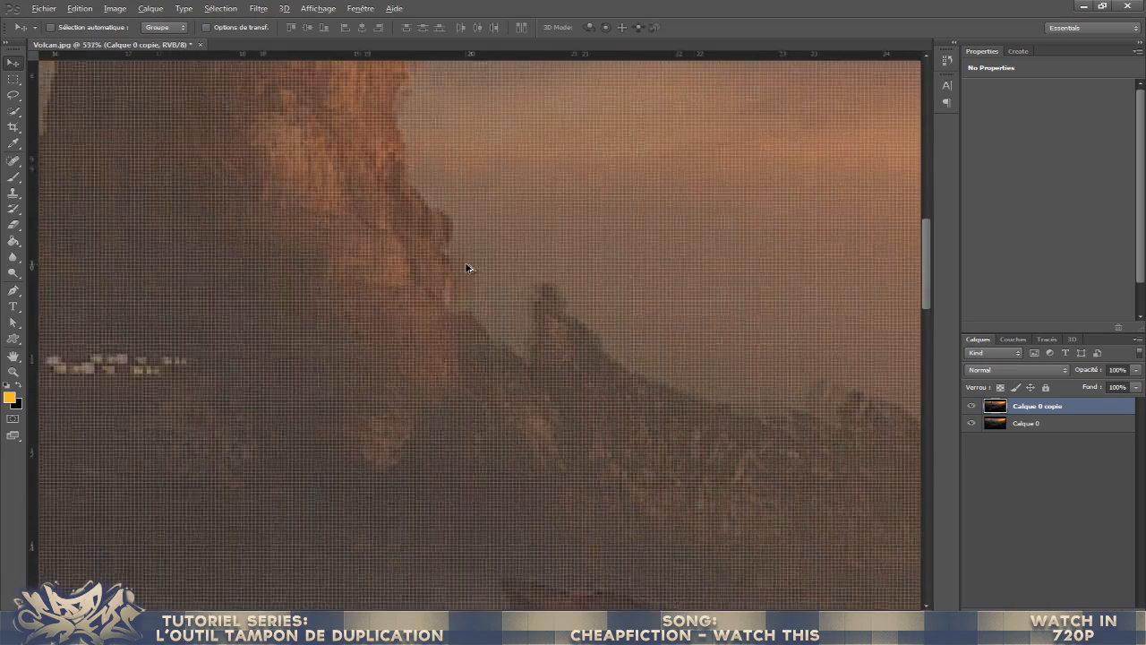
scroll(466, 267, "down", 3)
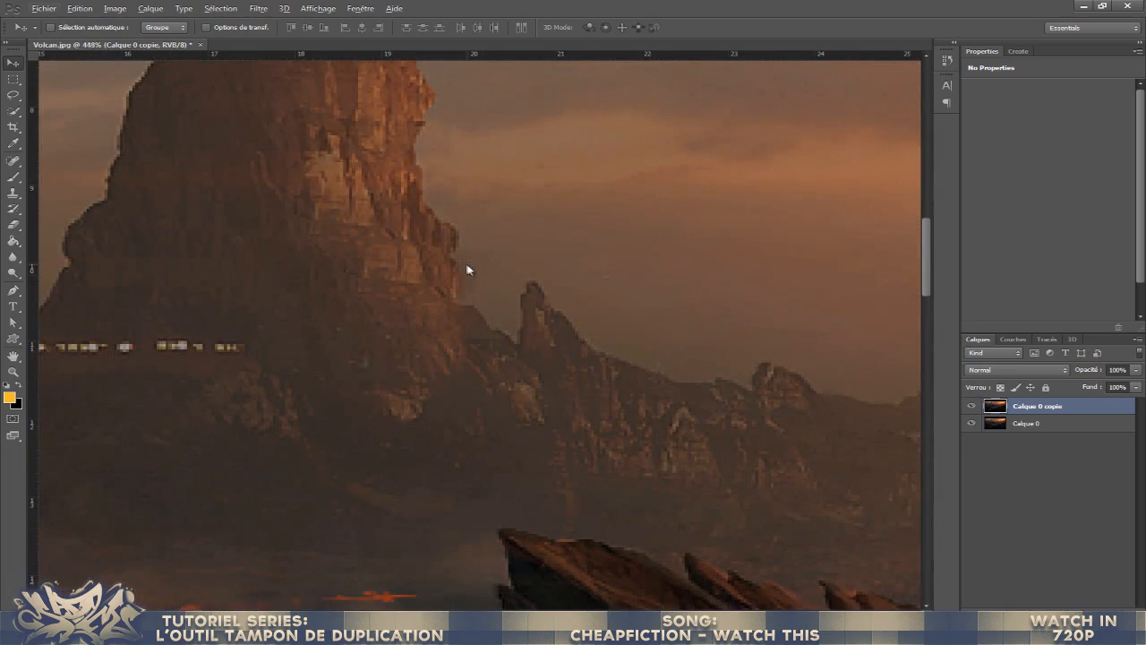
- Set the Eraser size to 10 px and erase the cloning smudge beside the tower's lower right edge on Calque 0 copie
left_click(973, 405)
left_click(972, 406)
left_click(13, 224)
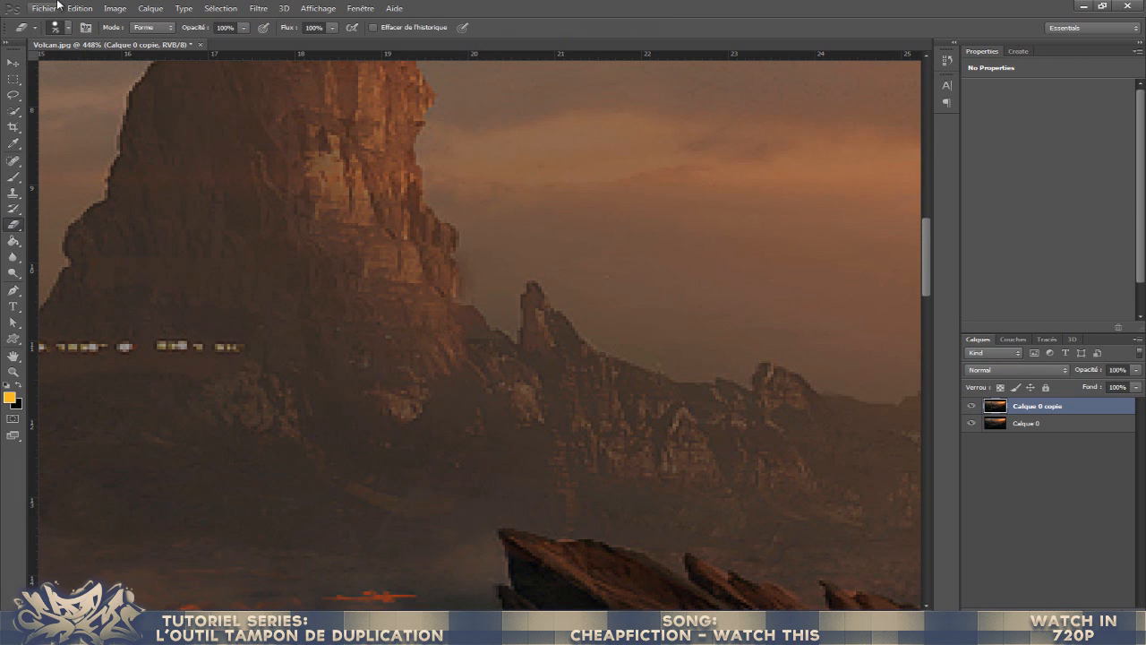
left_click(69, 28)
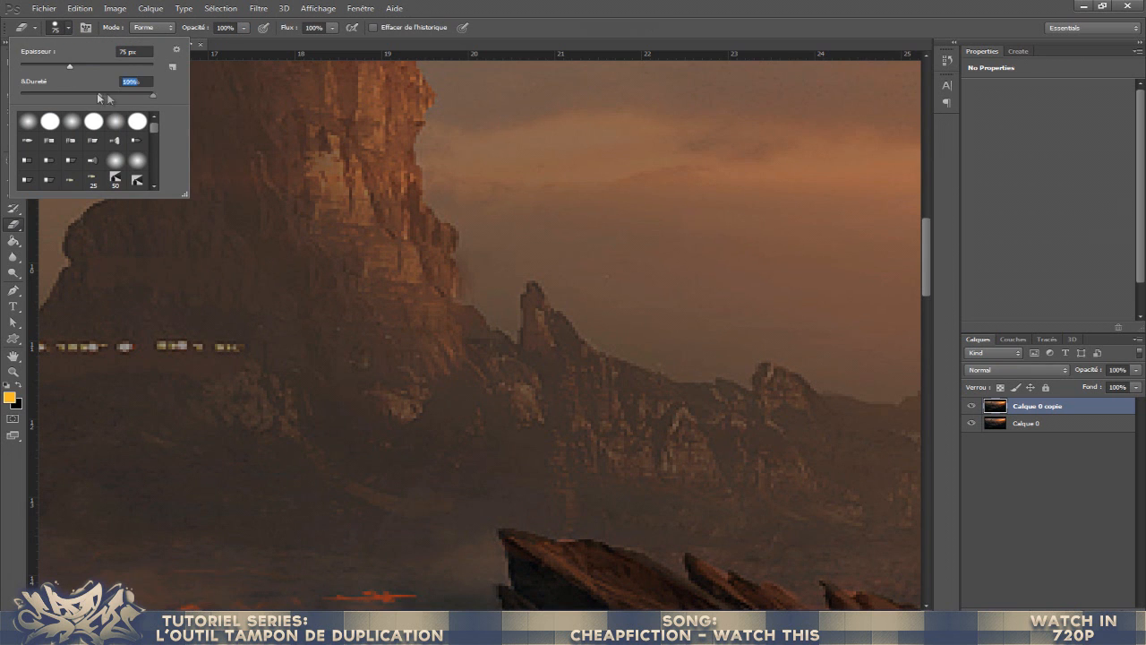
left_click(124, 51)
key("BackSpace")
type("10")
key("Return")
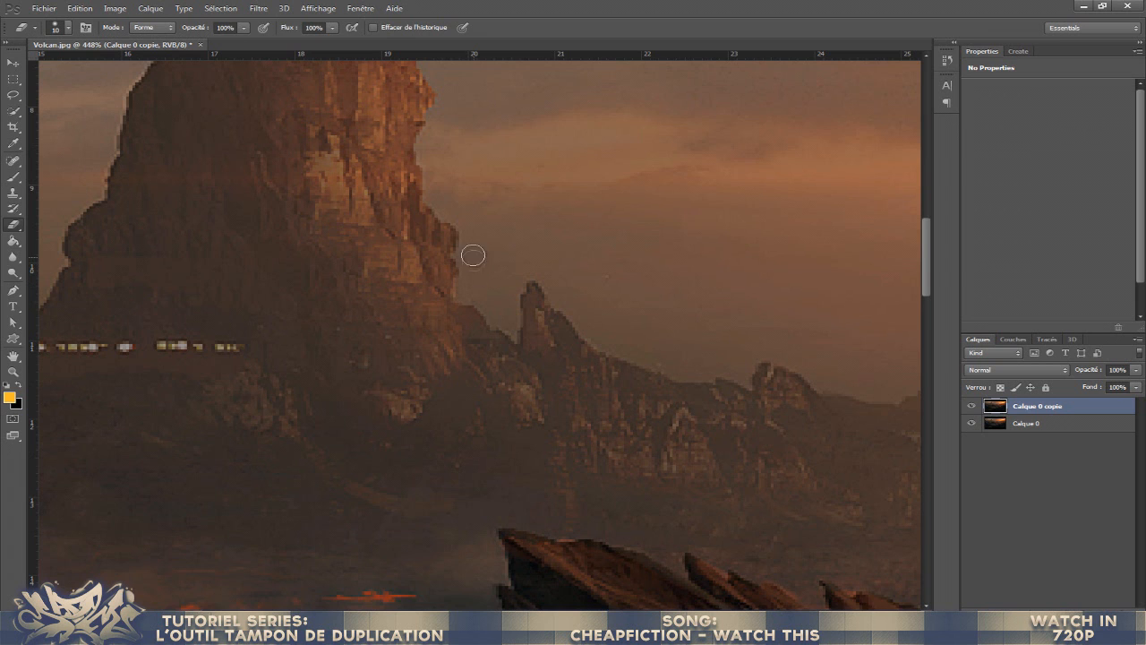
left_click(13, 63)
- Compare the whole image with and without Calque 0 copie, leaving the layer shown
scroll(577, 443, "up", 2)
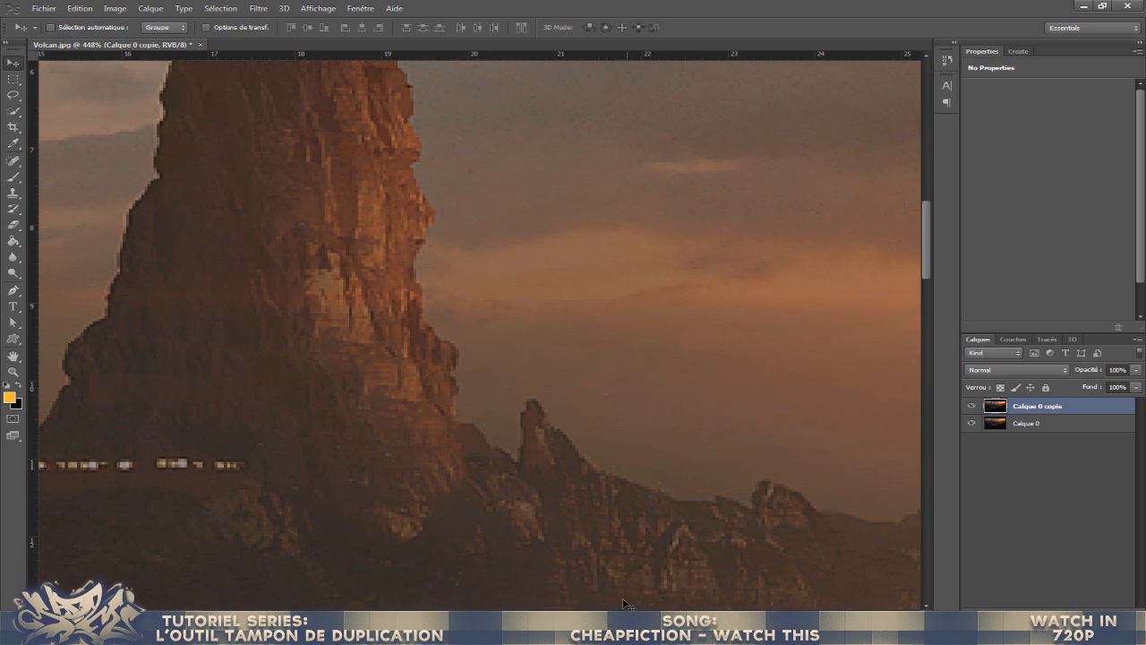
scroll(533, 445, "down", 5)
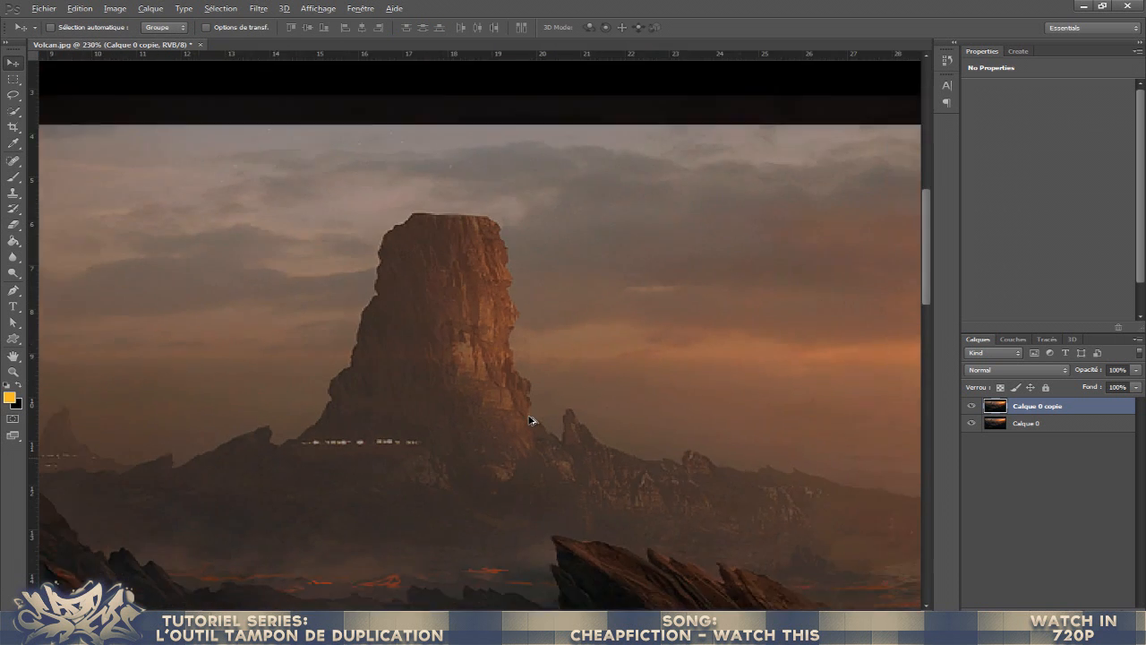
scroll(529, 419, "down", 2)
scroll(529, 419, "down", 2)
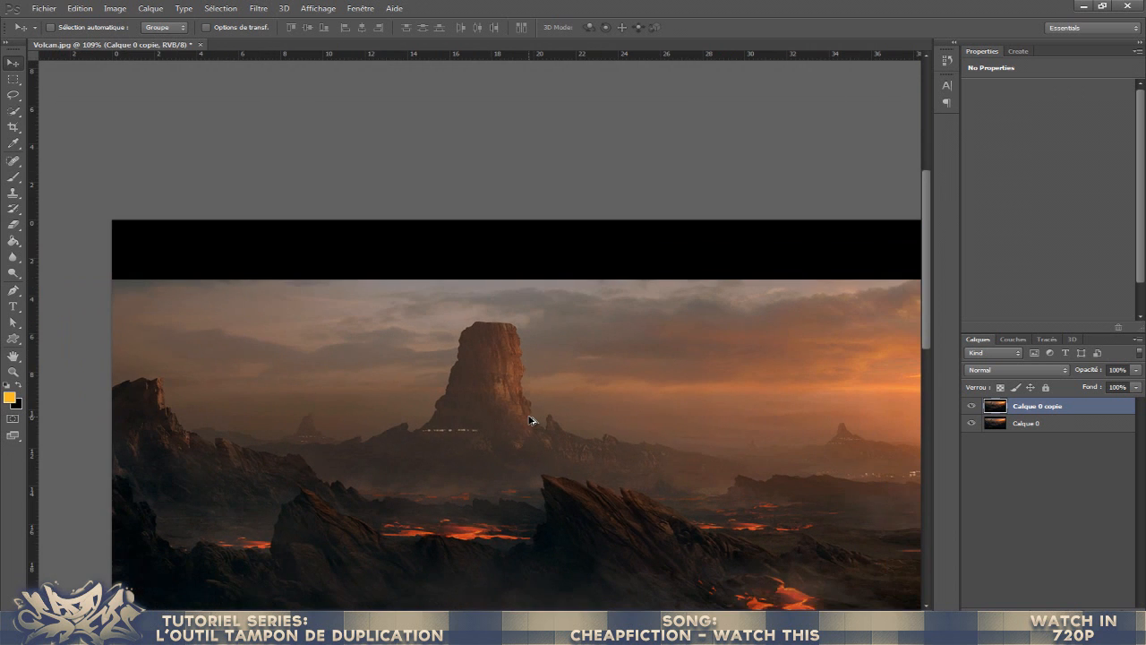
scroll(529, 419, "down", 1)
scroll(529, 419, "down", 2)
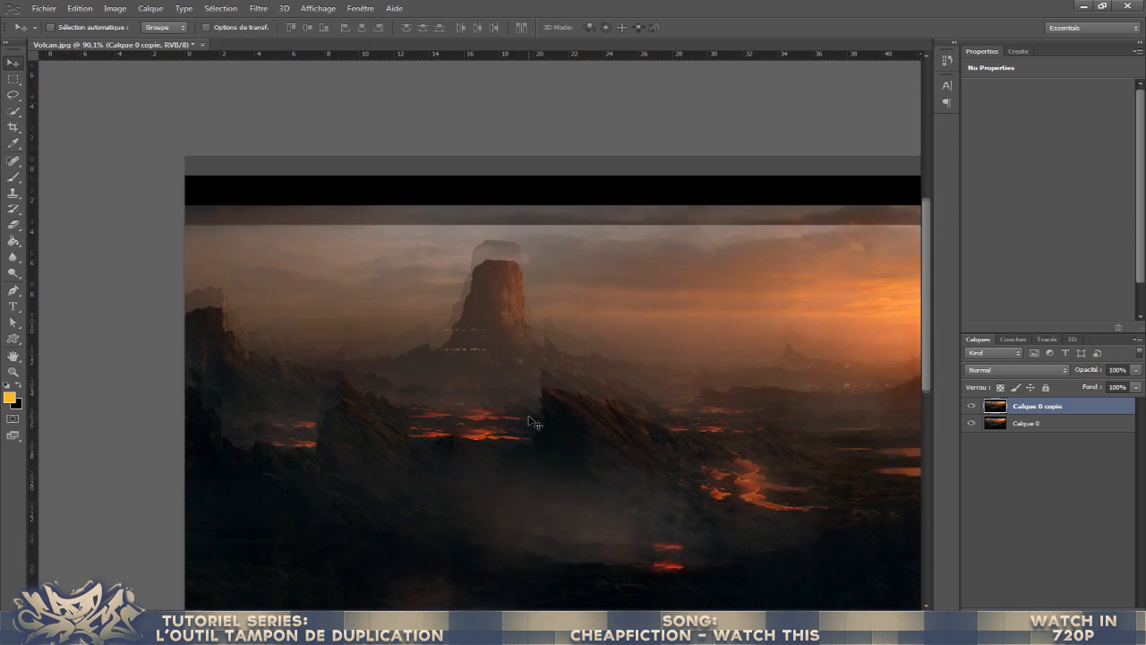
scroll(548, 407, "down", 1)
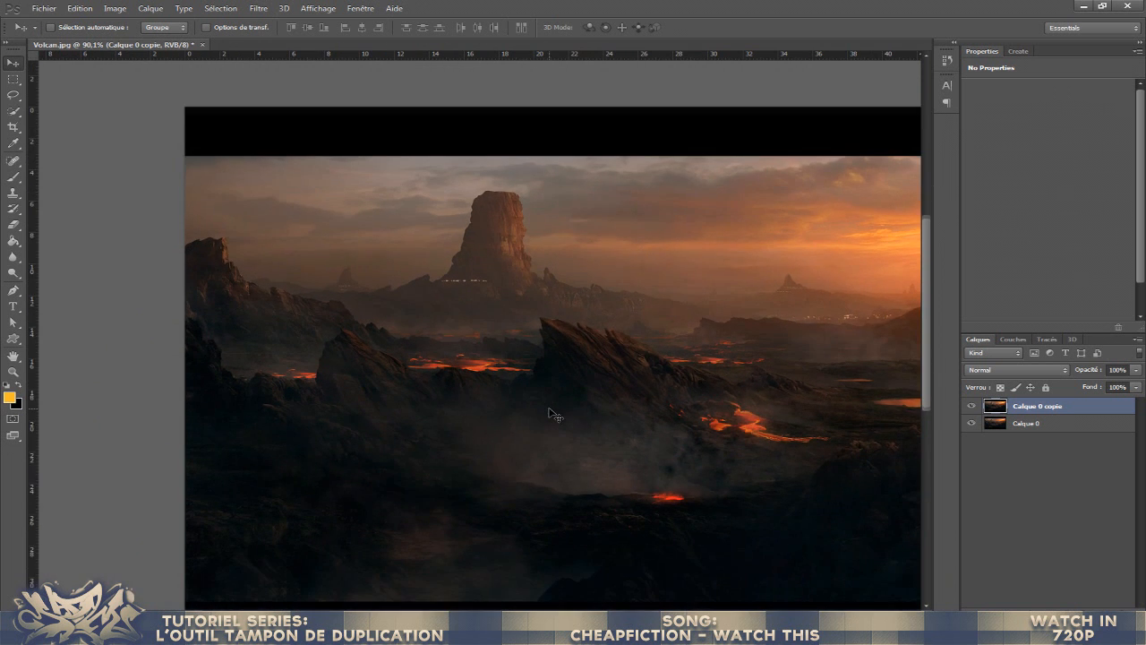
scroll(553, 414, "up", 1)
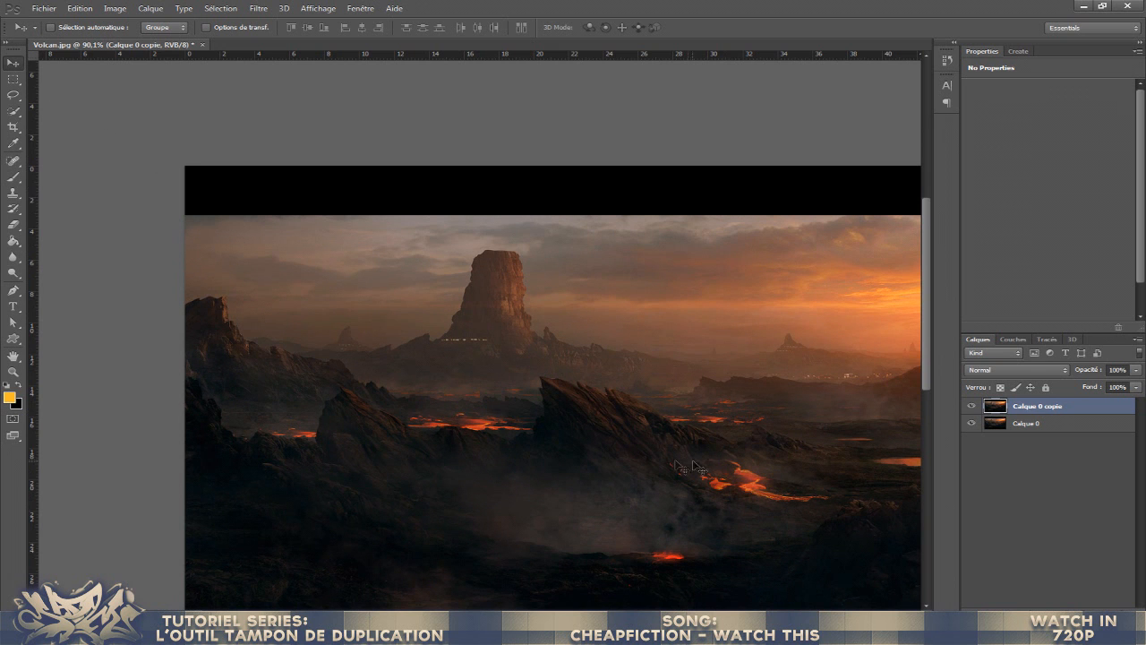
left_click_drag(564, 614, 599, 614)
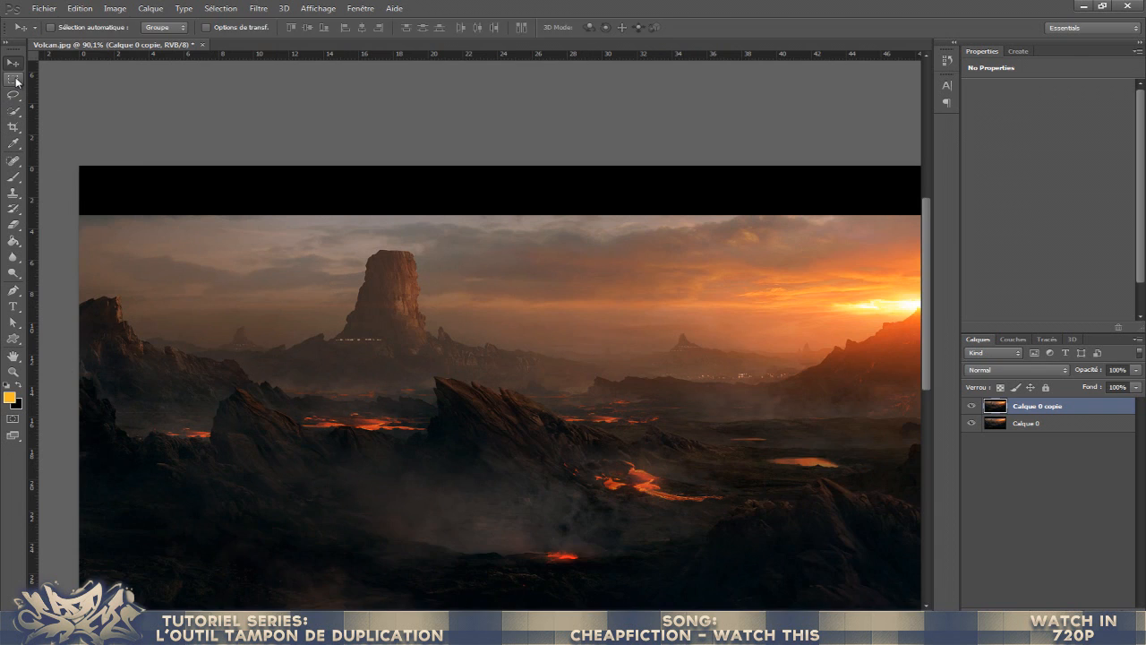
left_click(13, 79)
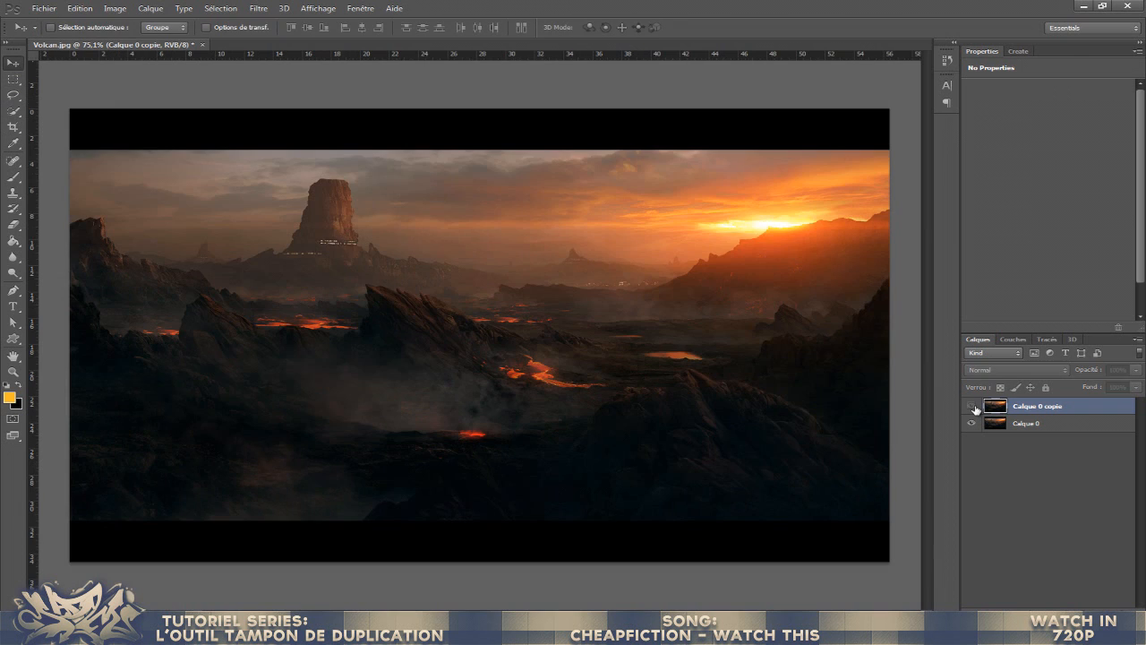
left_click(972, 406)
left_click(973, 407)
left_click(972, 406)
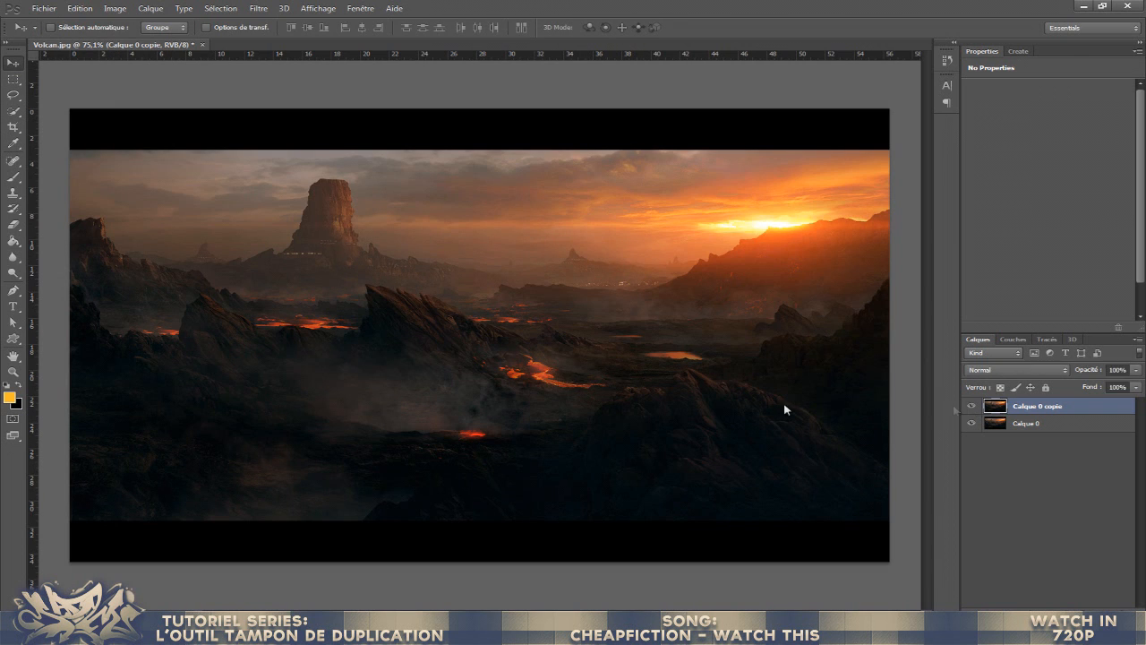
- Show the Clone Stamp tool (Outil Tampon de duplication) in its tool group and return to the Move tool
left_click(13, 192)
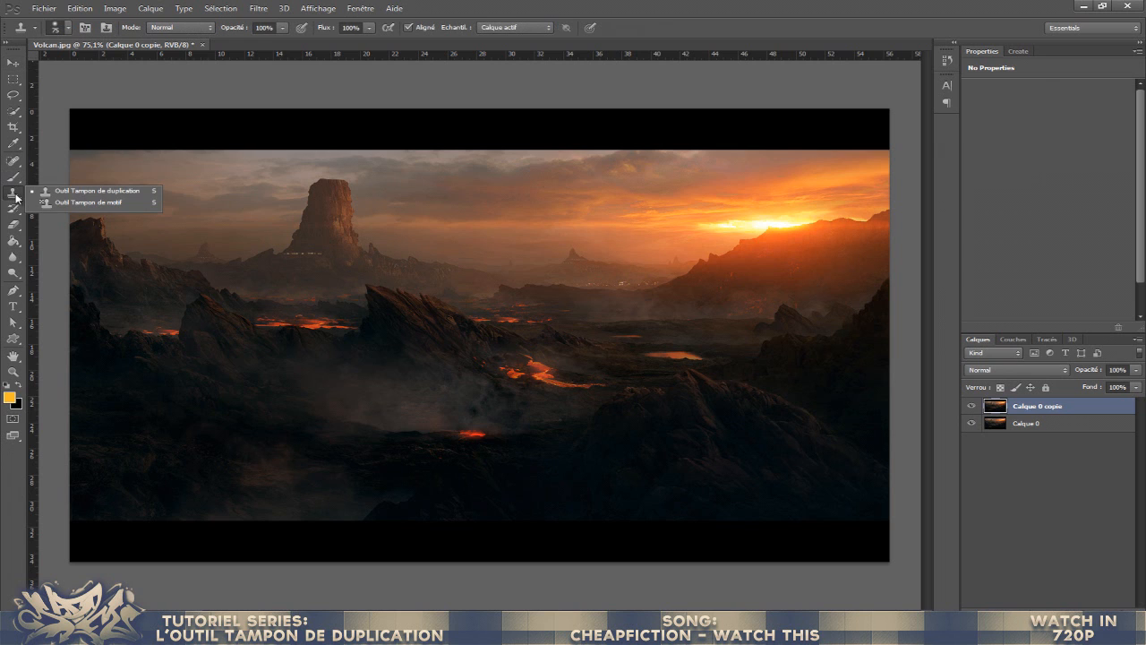
left_click(84, 194)
left_click(12, 62)
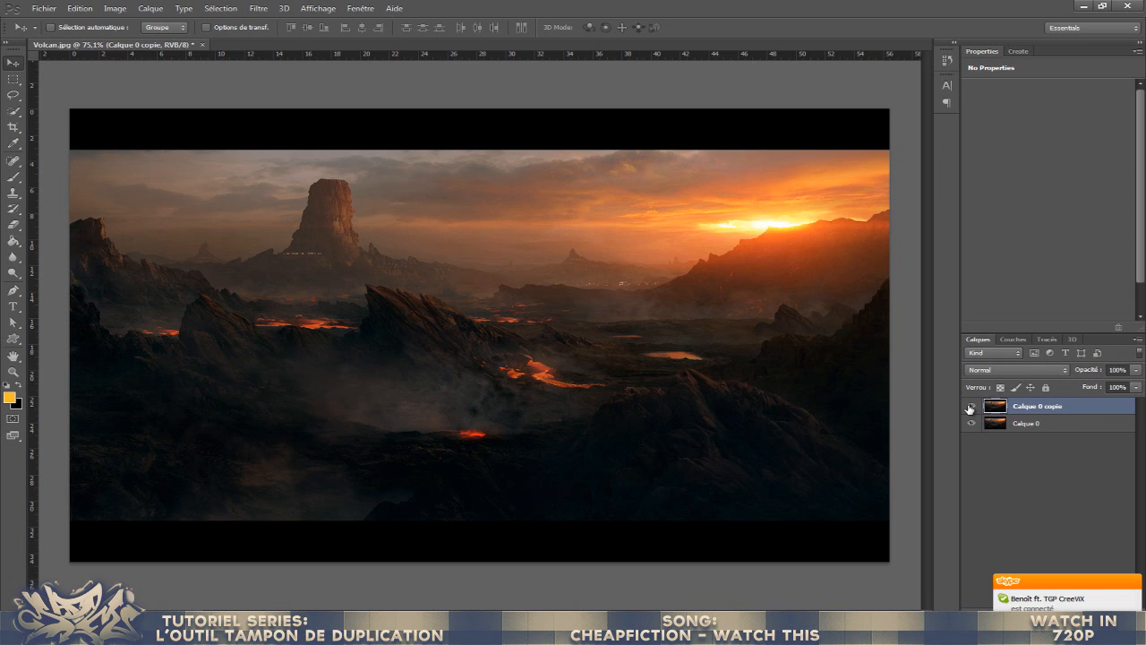
- Hide and show Calque 0 copie, and outline the tower's base with temporary rectangular selections to indicate the retouched area
left_click(971, 410)
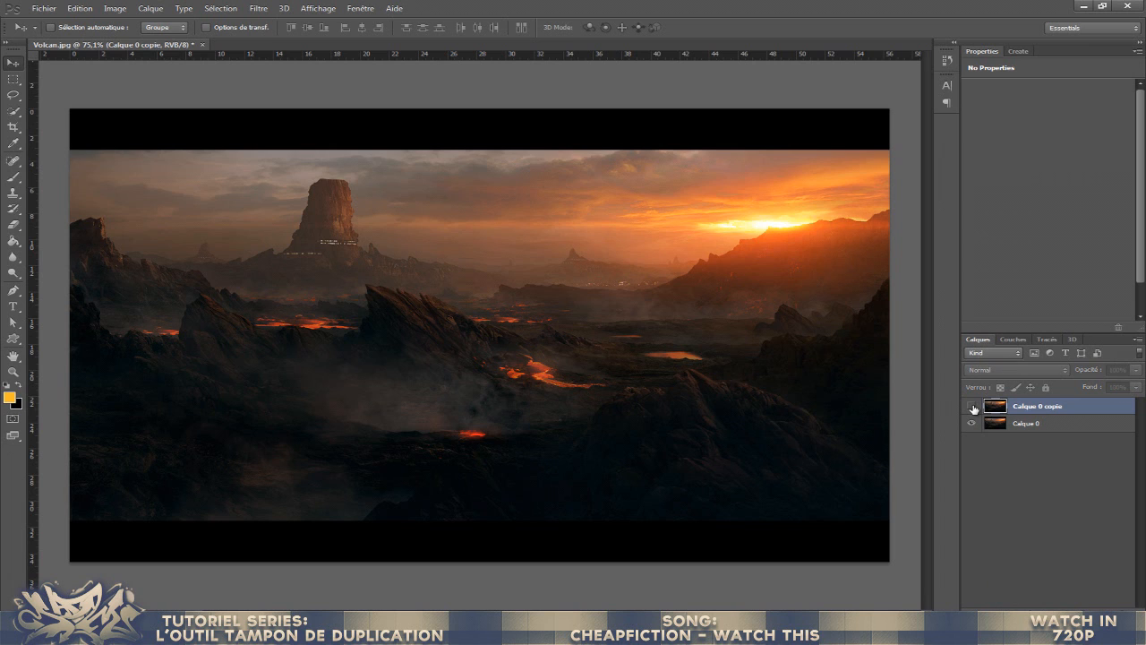
left_click(972, 408)
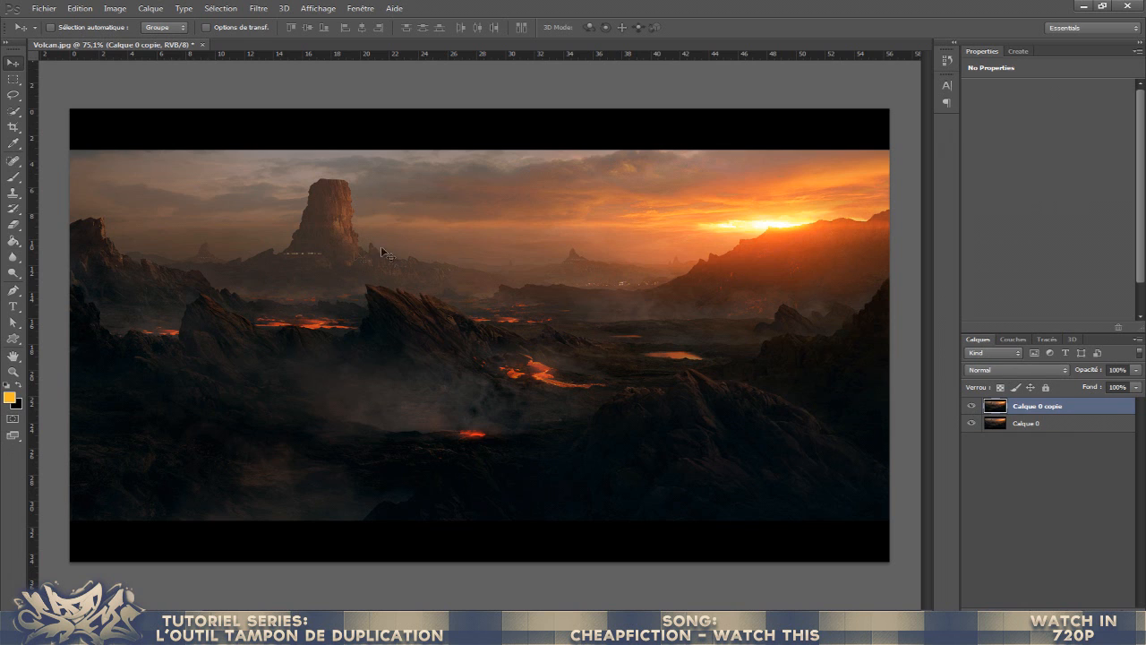
left_click(13, 79)
left_click_drag(266, 209, 388, 256)
left_click(450, 217)
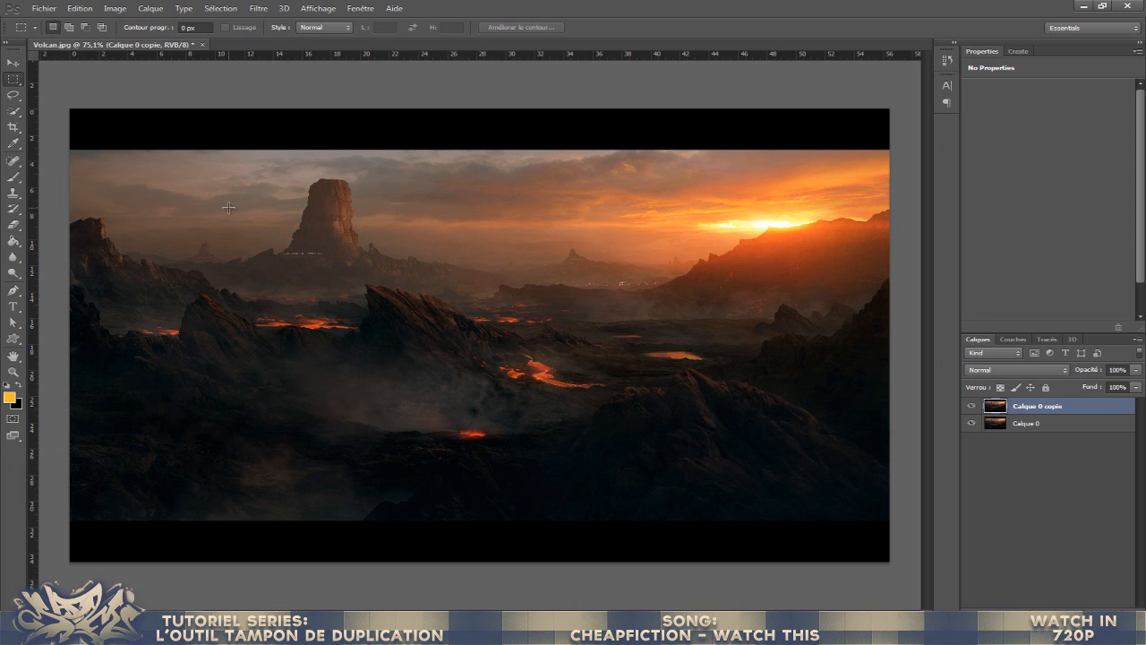
left_click_drag(303, 216, 377, 257)
left_click(421, 248)
- Switch Calque 0 copie's visibility repeatedly to compare the tower's retouched base with the original lights, ending with the layer shown
left_click(969, 408)
left_click(969, 407)
left_click(970, 408)
left_click(969, 408)
left_click(970, 409)
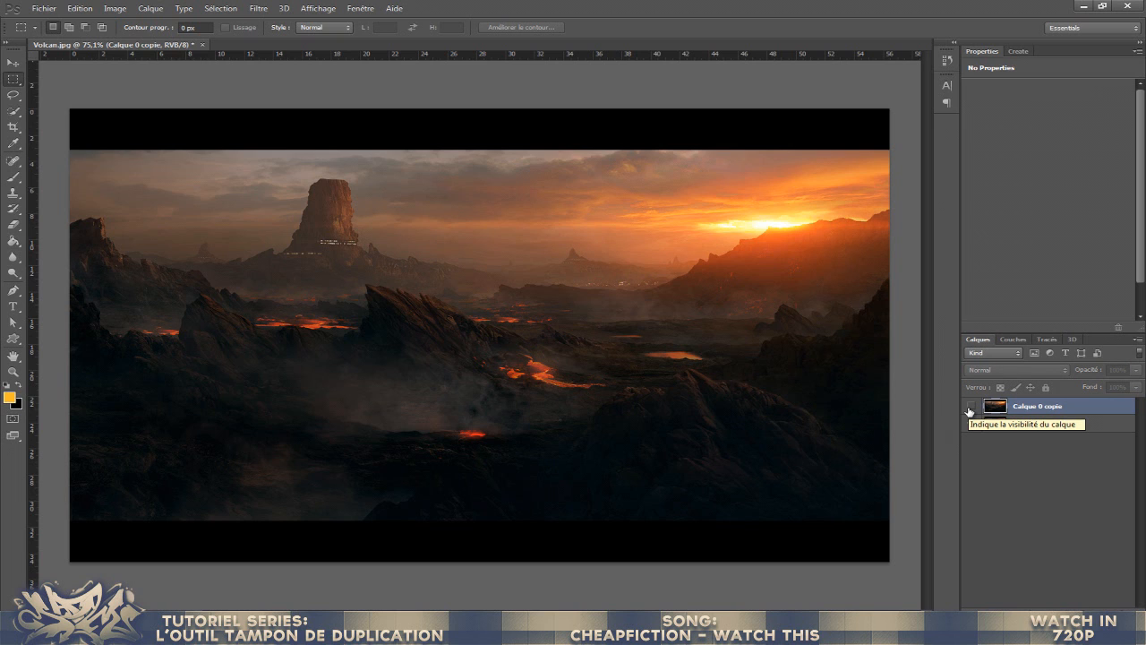
left_click(970, 408)
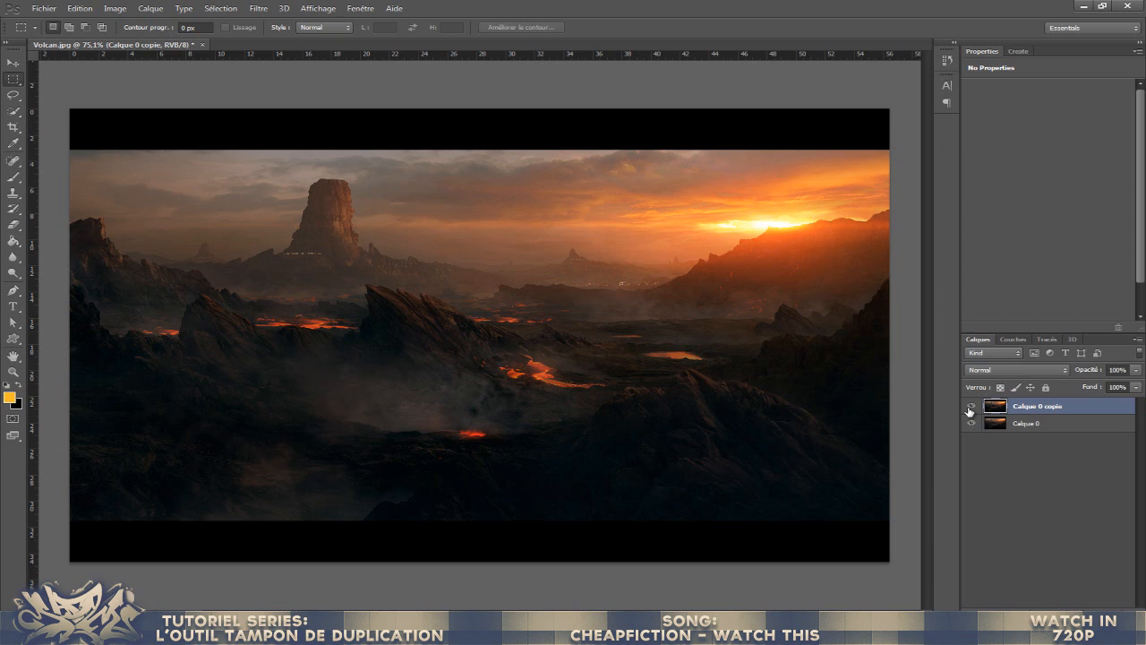
left_click(969, 409)
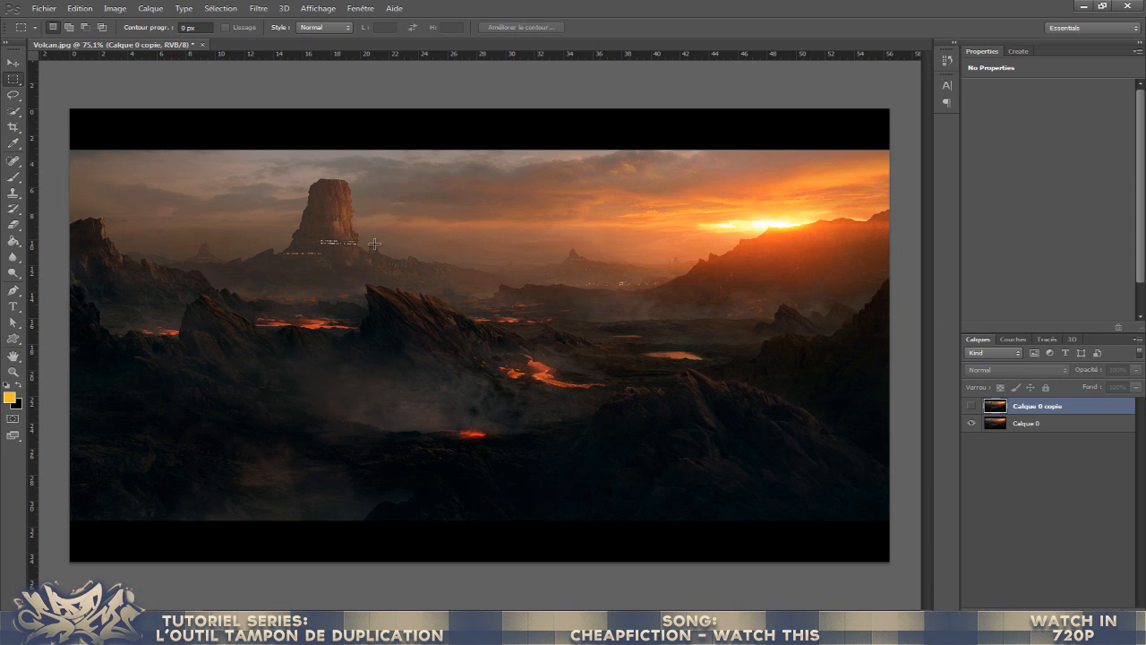
left_click(972, 406)
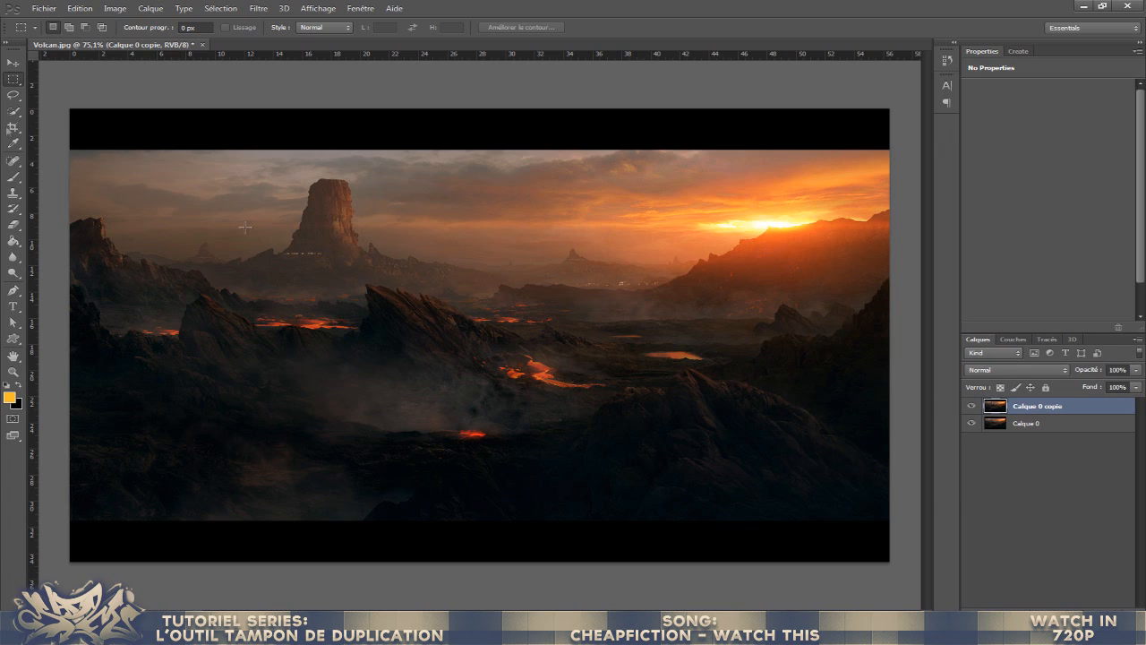
left_click(12, 61)
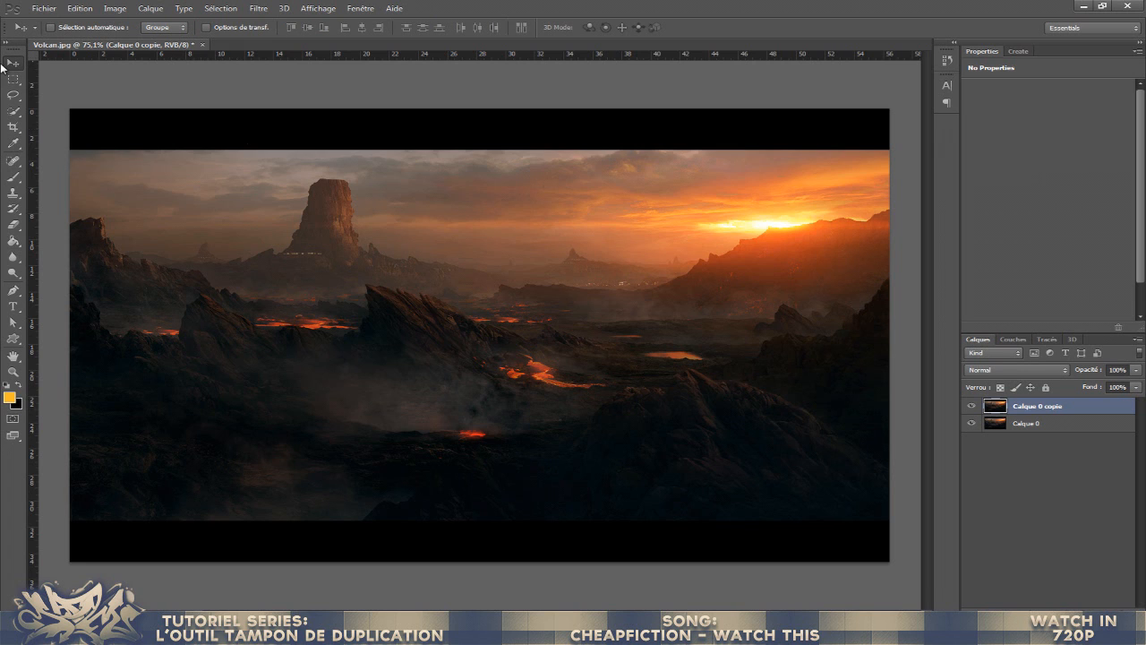
left_click(512, 626)
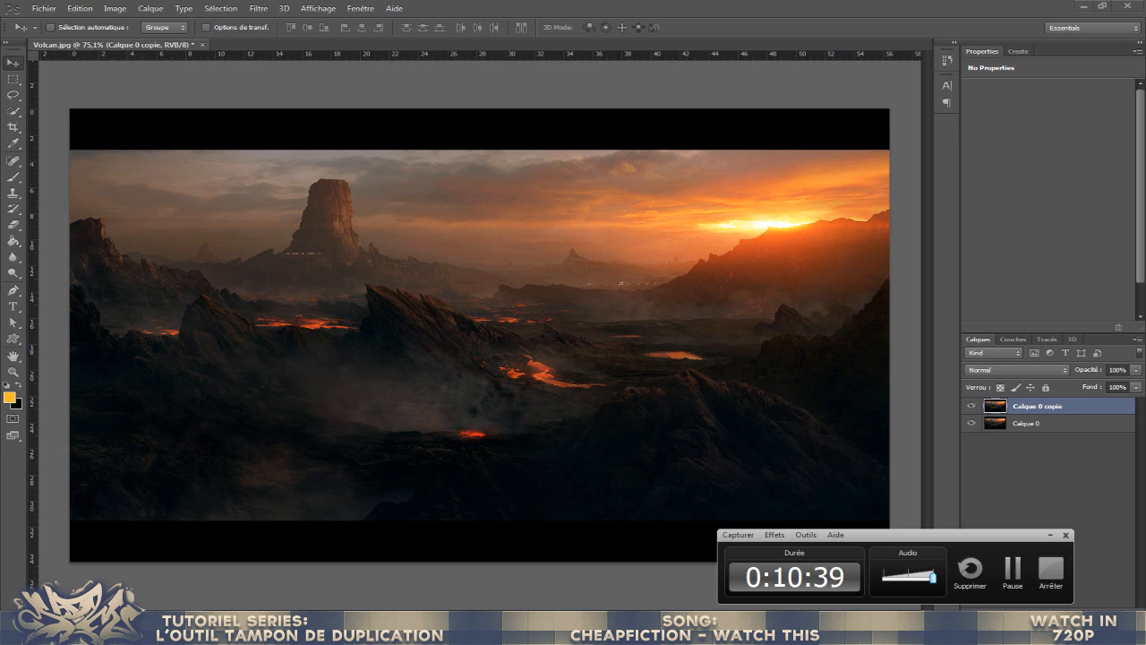
left_click(524, 627)
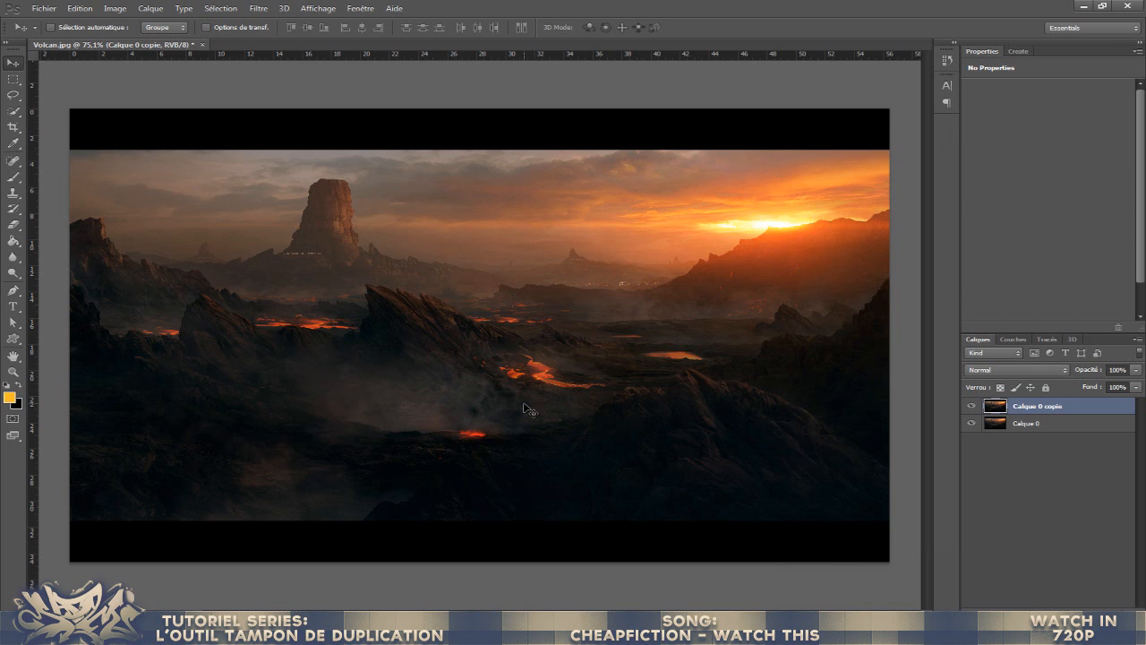